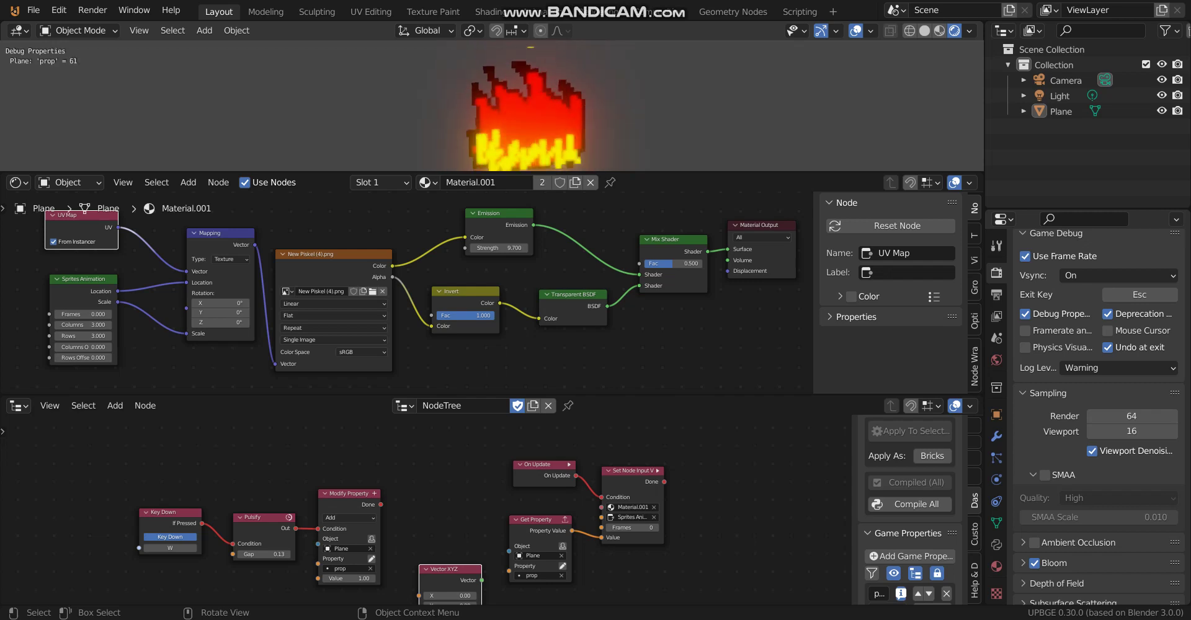
Stop the running game and examine the Frames input of the Set Node Input node in the logic tree
{"action": "key", "text": "Escape"}
{"action": "scroll", "coordinate": [654, 530], "scroll_direction": "up", "scroll_amount": 4}
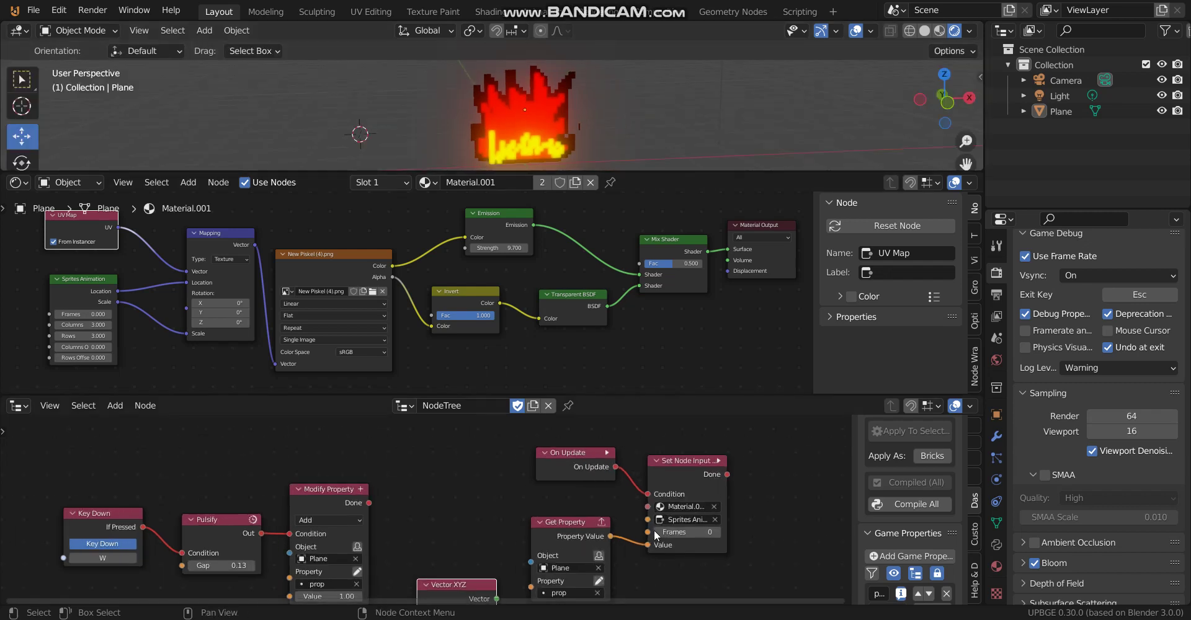
{"action": "middle_click_drag", "start_coordinate": [508, 473], "coordinate": [475, 529]}
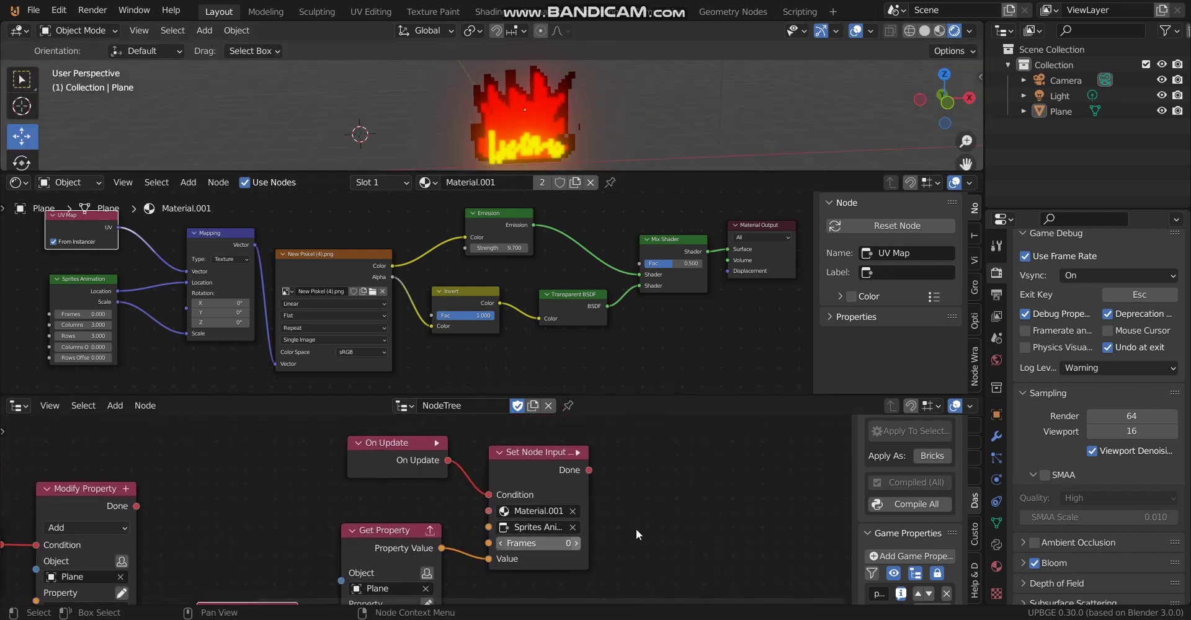
{"action": "middle_click_drag", "start_coordinate": [637, 529], "coordinate": [622, 502]}
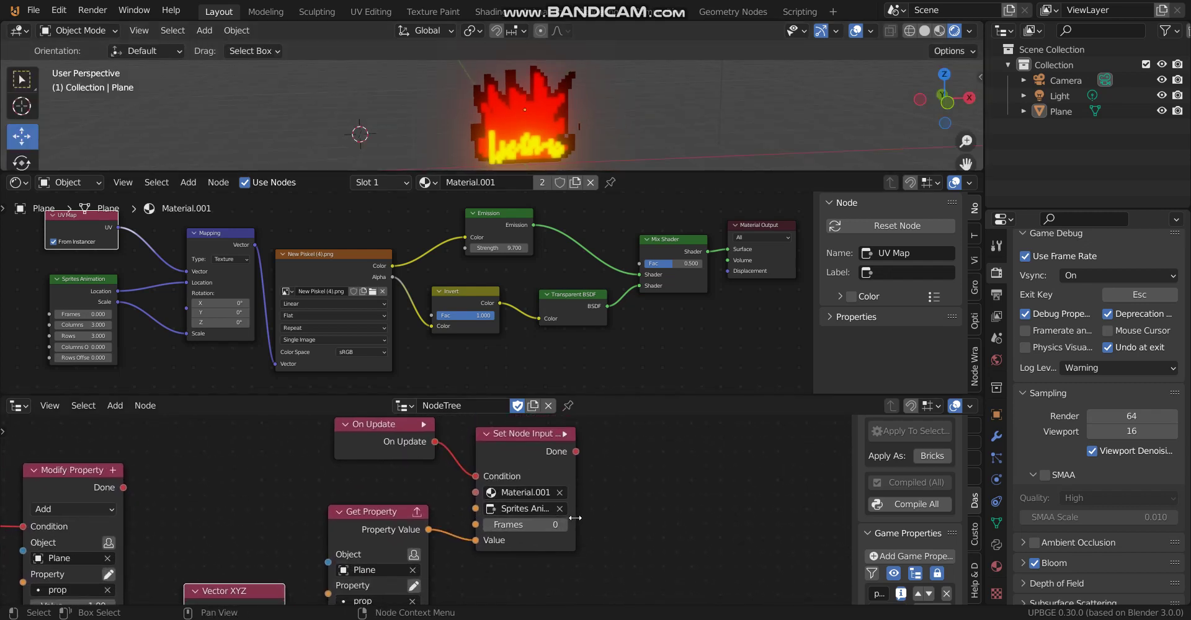
{"action": "mouse_move", "coordinate": [586, 519]}
{"action": "right_mouse_down", "text": "ctrl"}
{"action": "mouse_move", "coordinate": [531, 506]}
{"action": "mouse_move", "coordinate": [480, 512]}
{"action": "right_mouse_up", "text": "ctrl"}
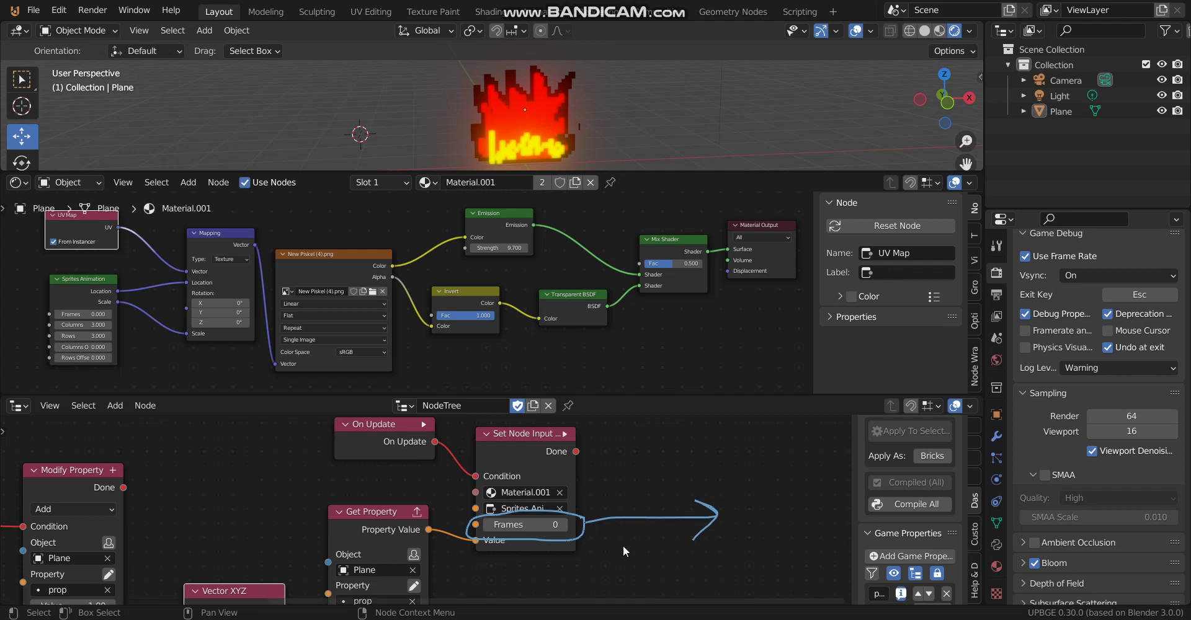
{"action": "left_click_drag", "start_coordinate": [746, 506], "coordinate": [744, 527]}
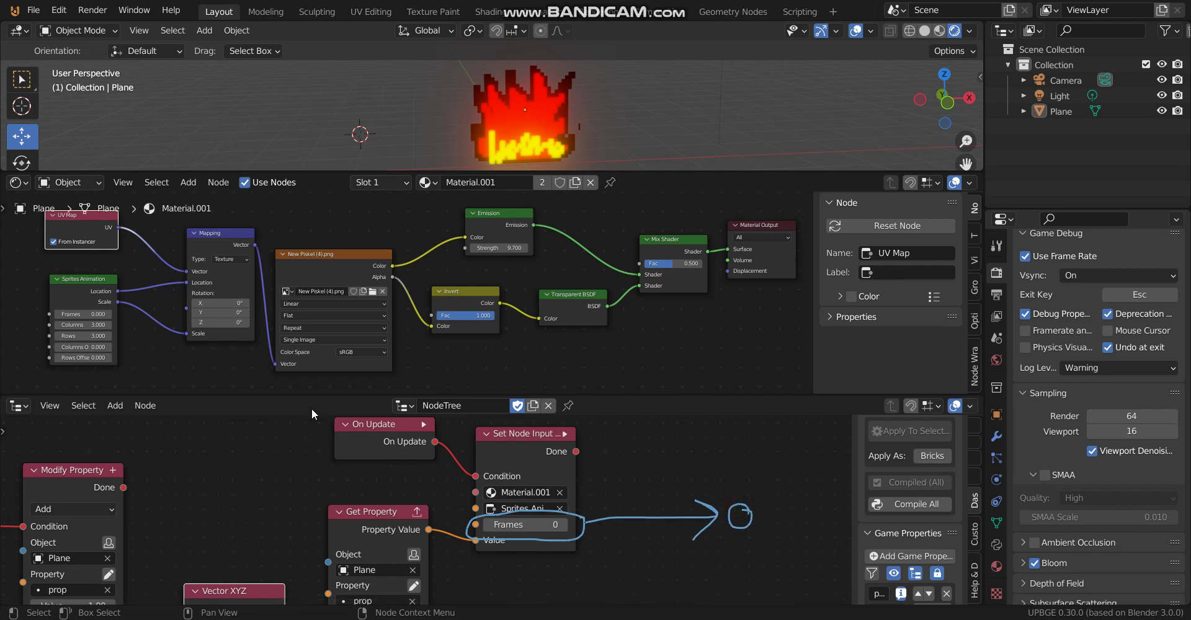
Examine the Frames input of the Sprites Animation node in the material and compare it with the logic nodes driving it
{"action": "scroll", "coordinate": [249, 303], "scroll_direction": "down", "scroll_amount": 3}
{"action": "middle_click_drag", "start_coordinate": [226, 304], "coordinate": [425, 326]}
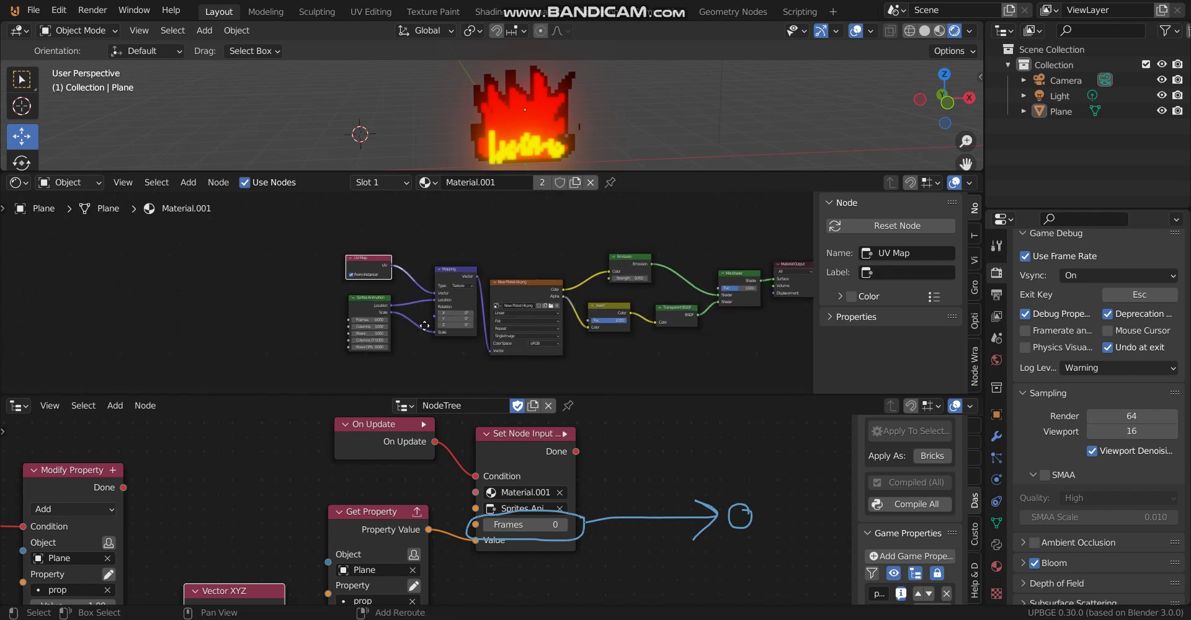
{"action": "scroll", "coordinate": [373, 340], "scroll_direction": "up", "scroll_amount": 5}
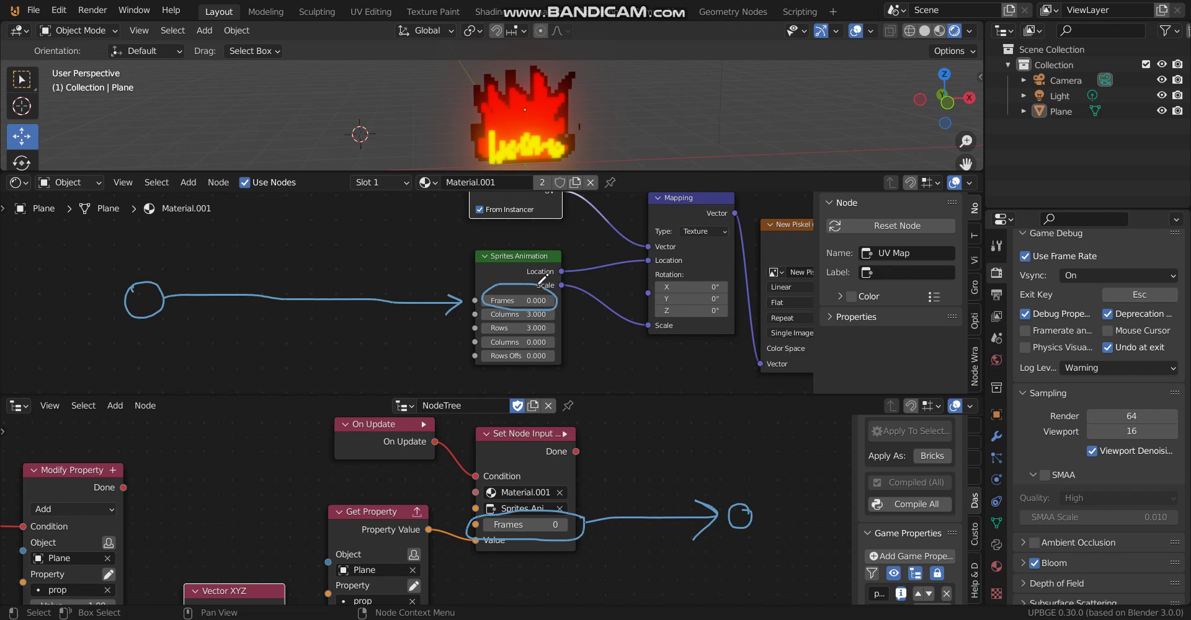
{"action": "mouse_move", "coordinate": [624, 343]}
{"action": "middle_mouse_down"}
{"action": "mouse_move", "coordinate": [430, 337]}
{"action": "mouse_move", "coordinate": [356, 347]}
{"action": "mouse_move", "coordinate": [369, 348]}
{"action": "middle_mouse_up"}
{"action": "scroll", "coordinate": [430, 338], "scroll_direction": "down", "scroll_amount": 1}
{"action": "scroll", "coordinate": [356, 348], "scroll_direction": "down", "scroll_amount": 1}
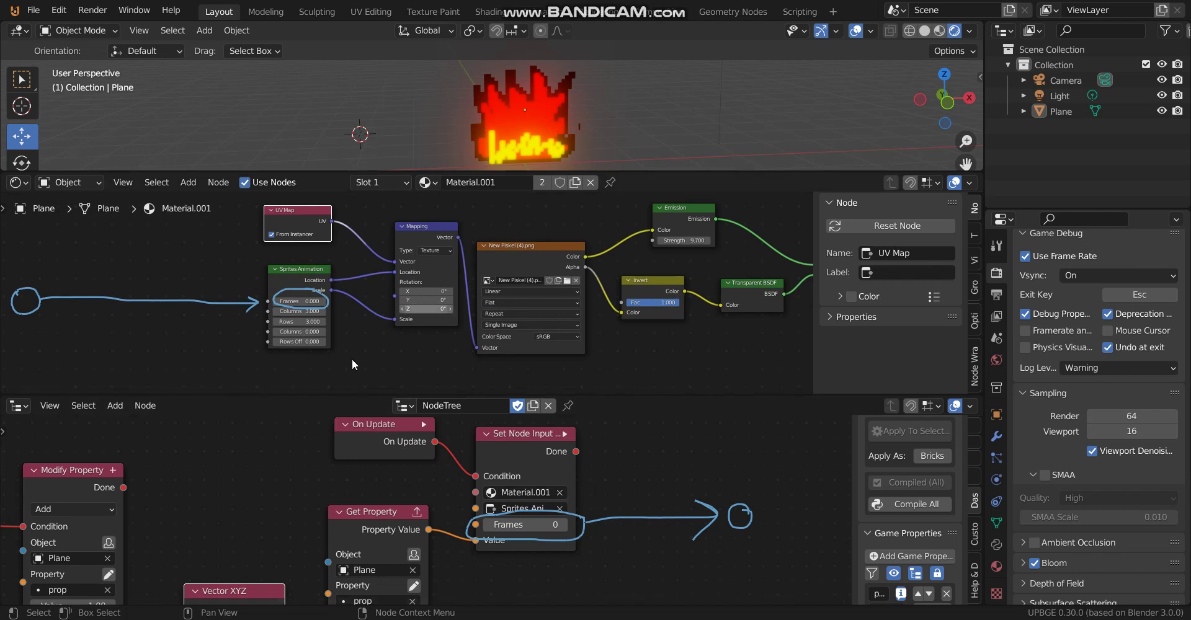
{"action": "scroll", "coordinate": [289, 517], "scroll_direction": "down", "scroll_amount": 2}
{"action": "middle_click_drag", "start_coordinate": [289, 518], "coordinate": [345, 521]}
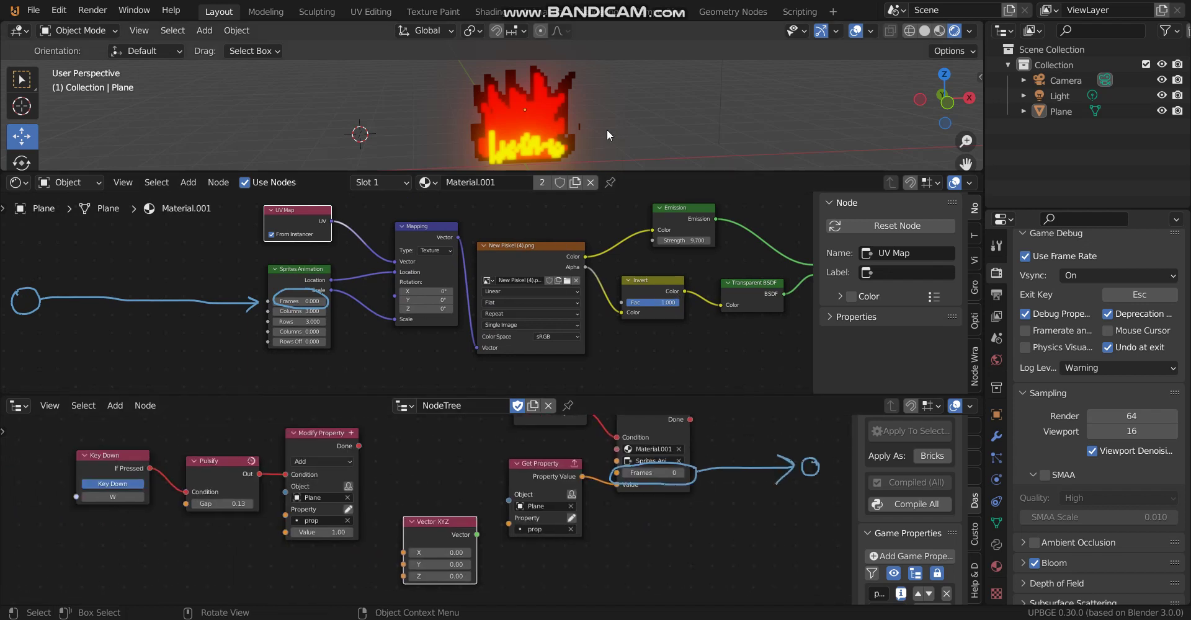
Replace the image in the plane's texture node with New Piskel (4) - Copy.png
{"action": "left_click", "coordinate": [549, 116]}
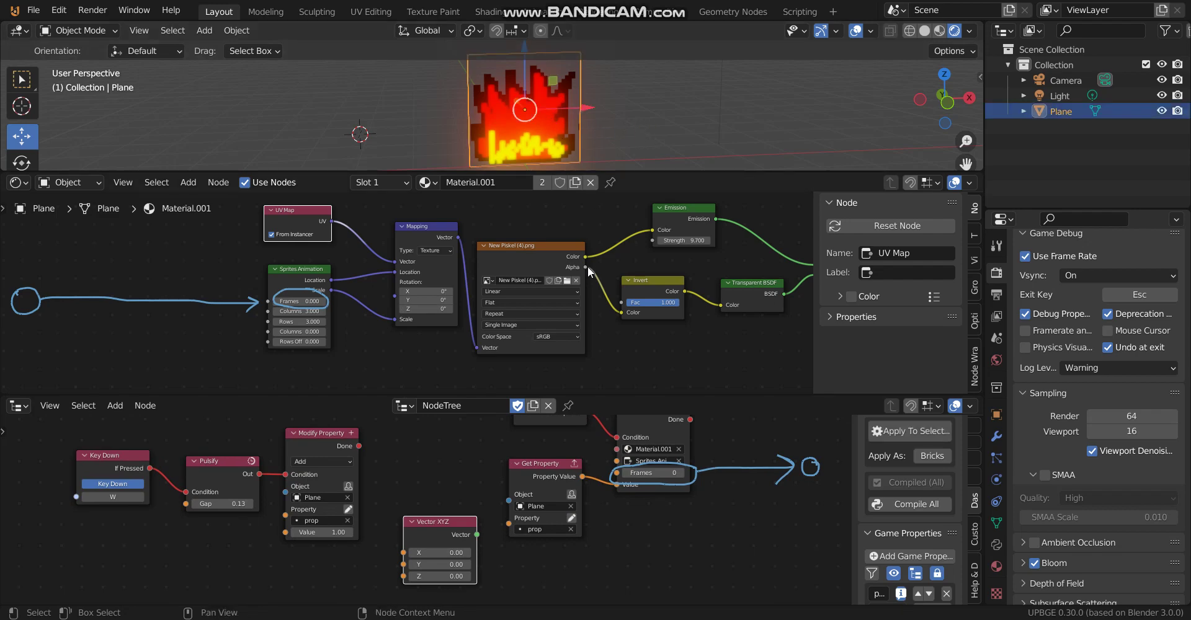
{"action": "left_click", "coordinate": [567, 281]}
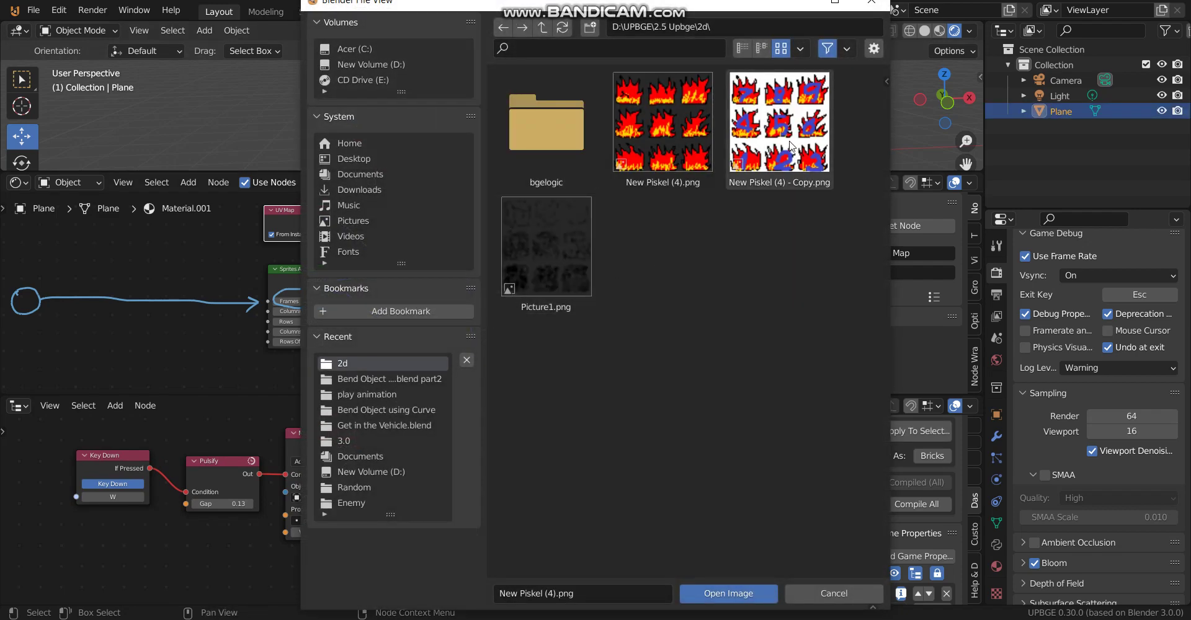
{"action": "double_click", "coordinate": [789, 142]}
{"action": "scroll", "coordinate": [624, 125], "scroll_direction": "down", "scroll_amount": 2}
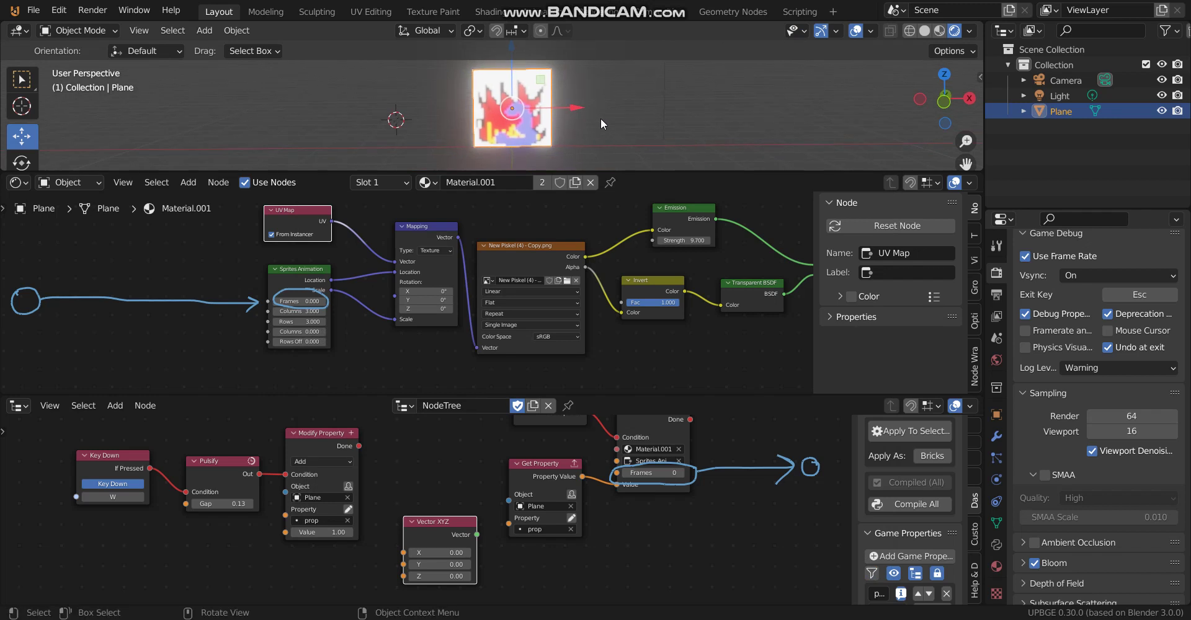
Run the game, advance the numbered sprite frames with the assigned W control several times, and stop the game
{"action": "key", "text": "p"}
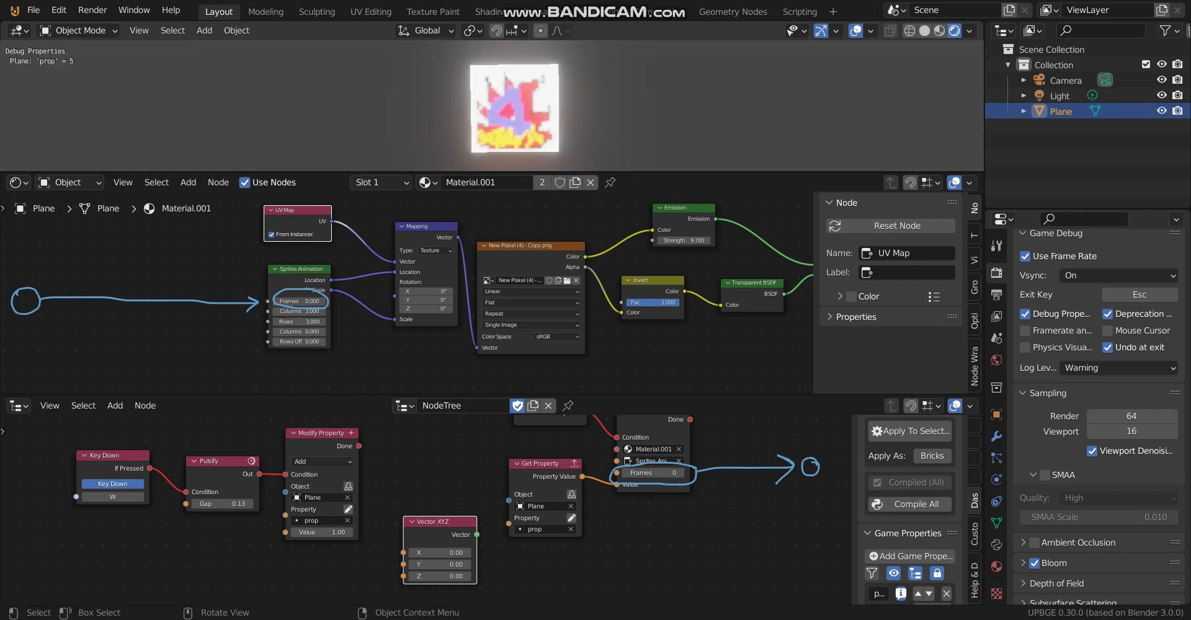
{"action": "key", "text": "w"}
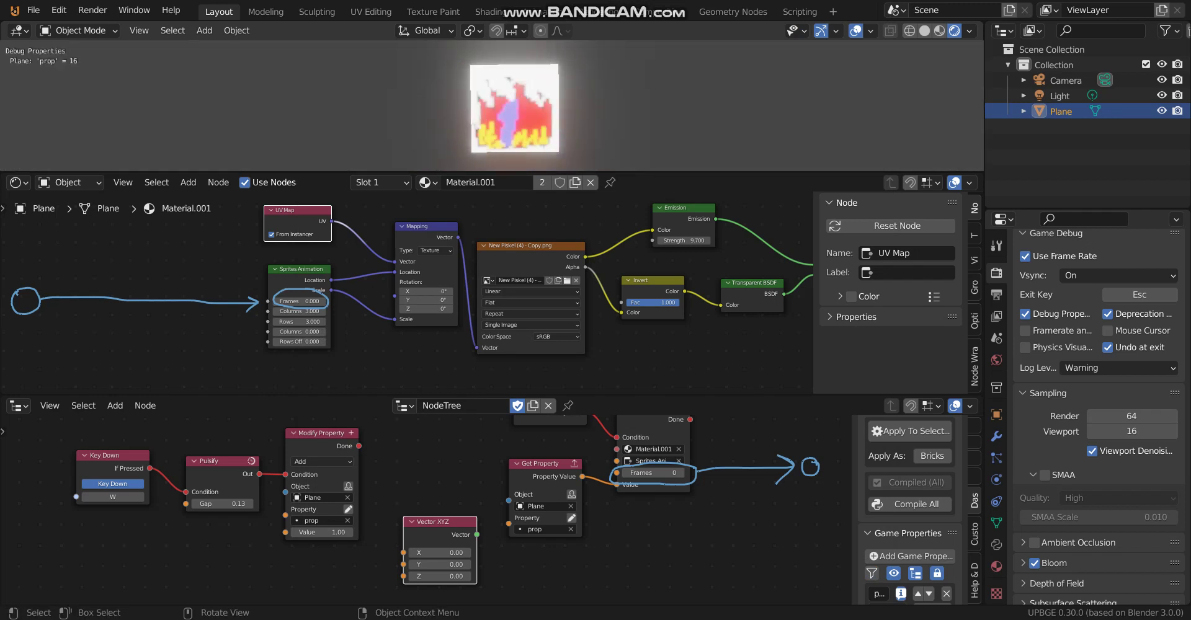
{"action": "key", "text": "w"}
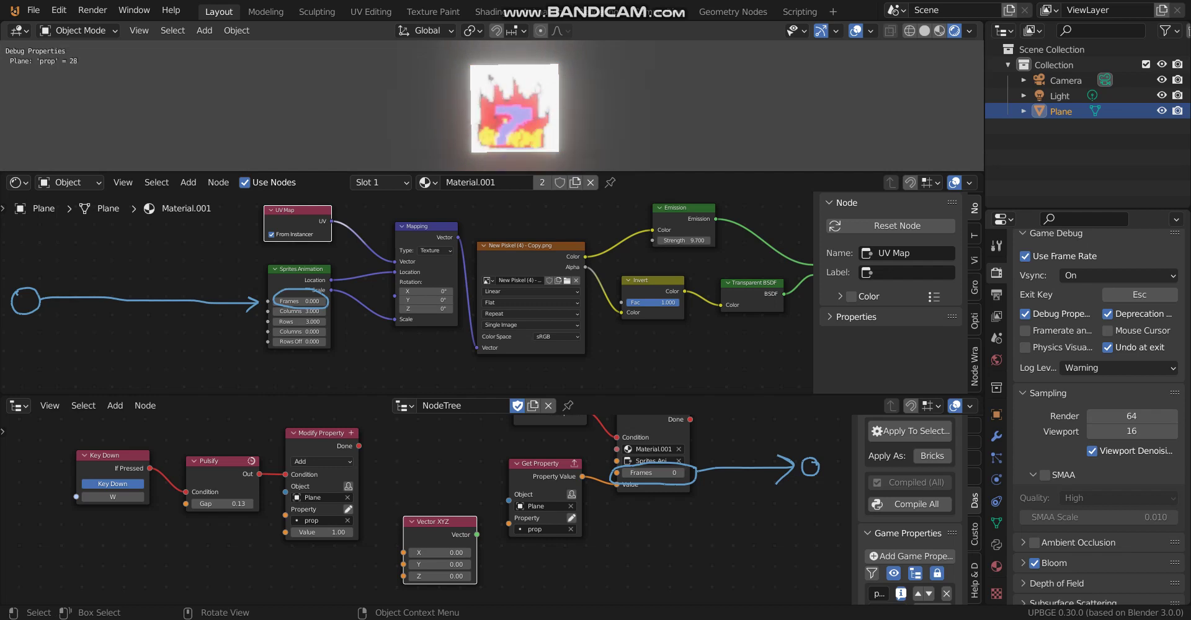
{"action": "key", "text": "w"}
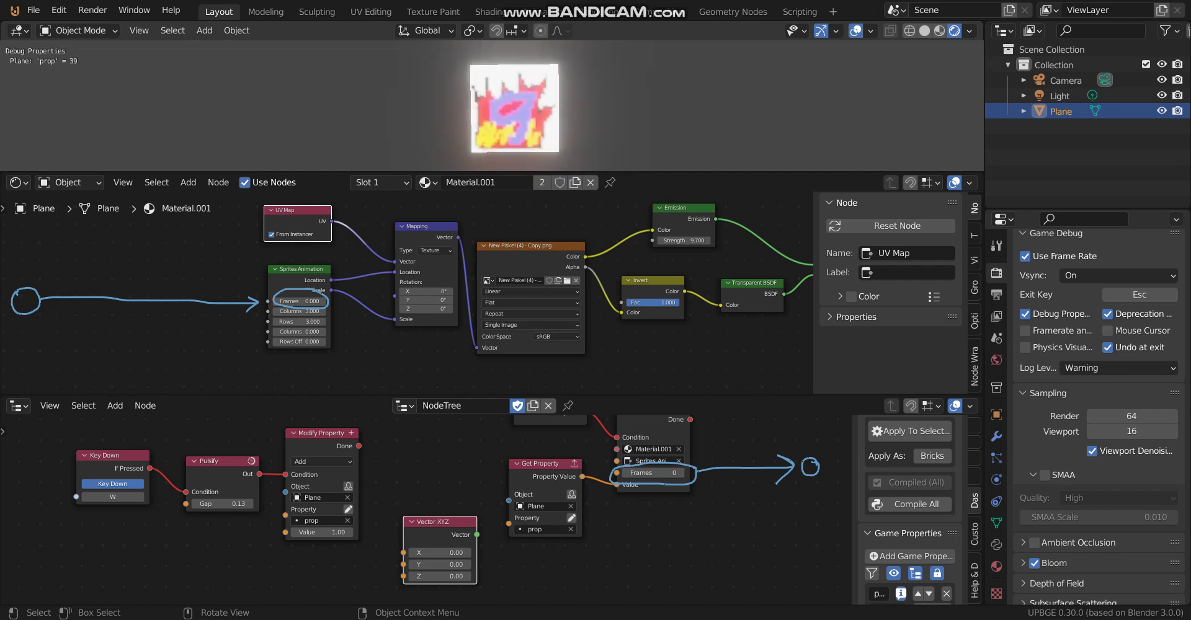
{"action": "key", "text": "w"}
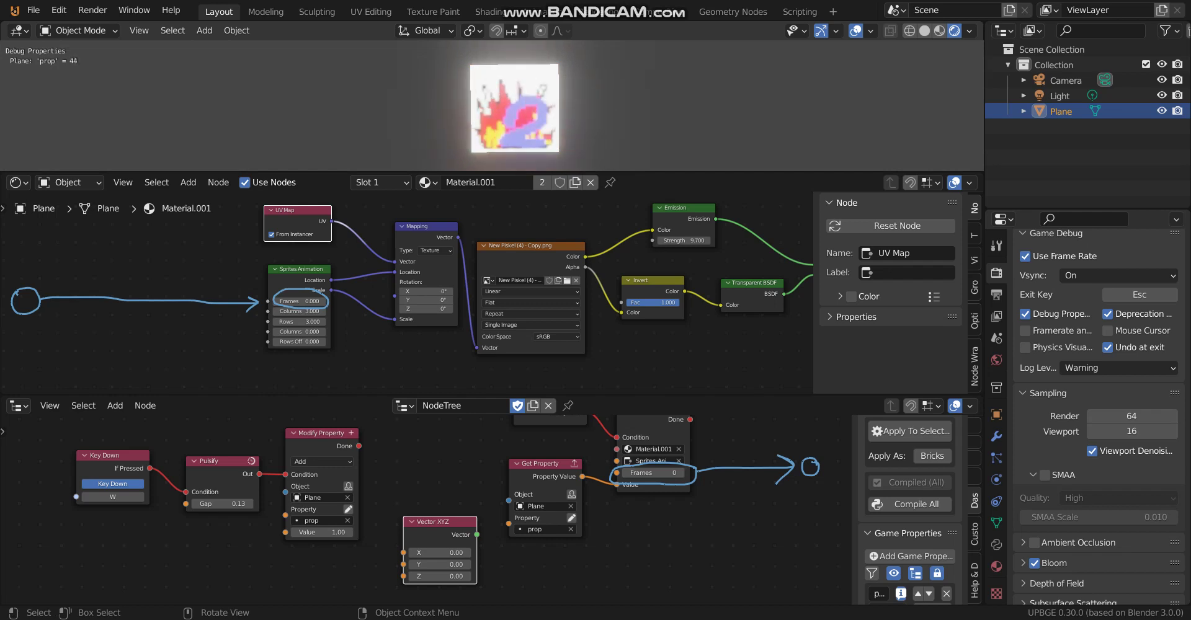
{"action": "key", "text": "w"}
{"action": "key", "text": "w"}
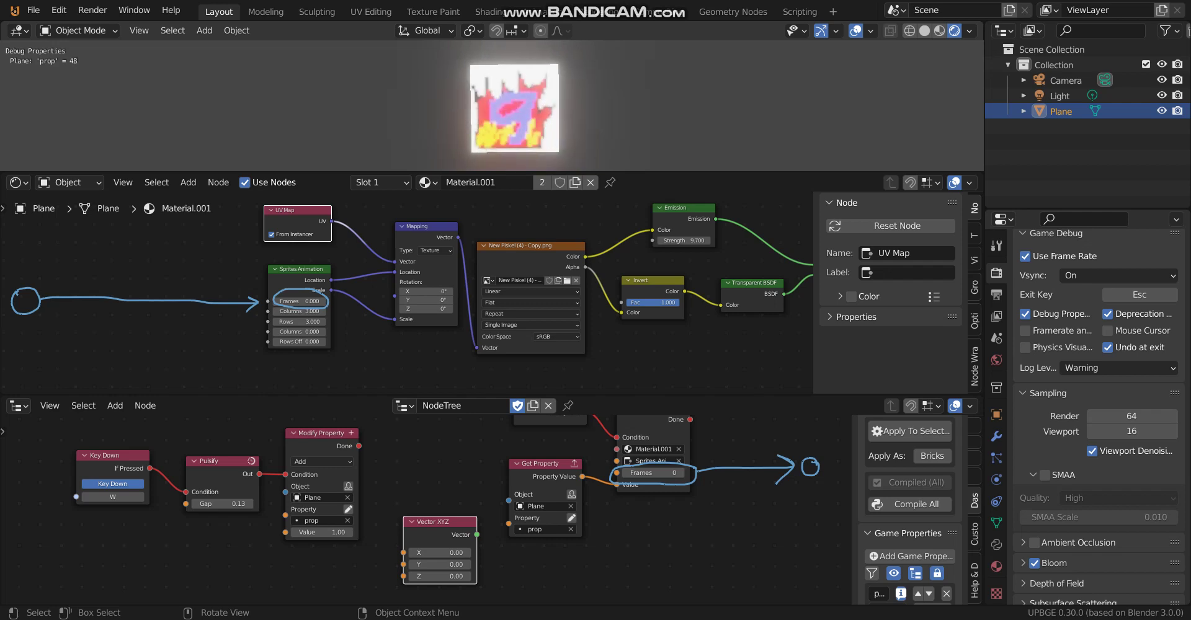
{"action": "key", "text": "w"}
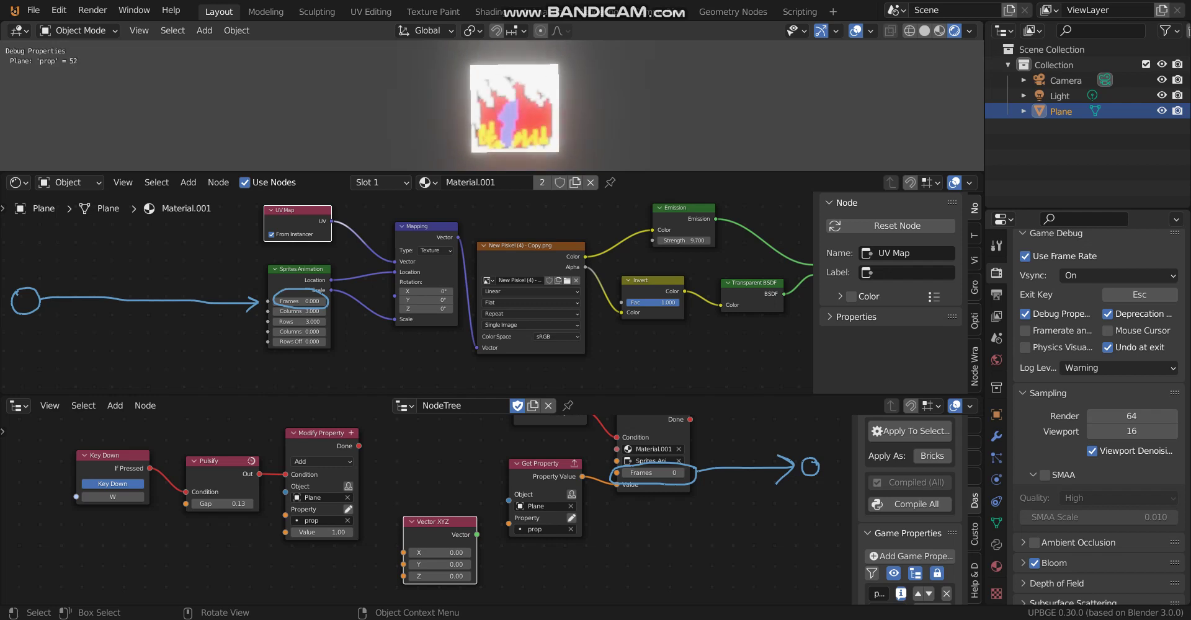
{"action": "key", "text": "w"}
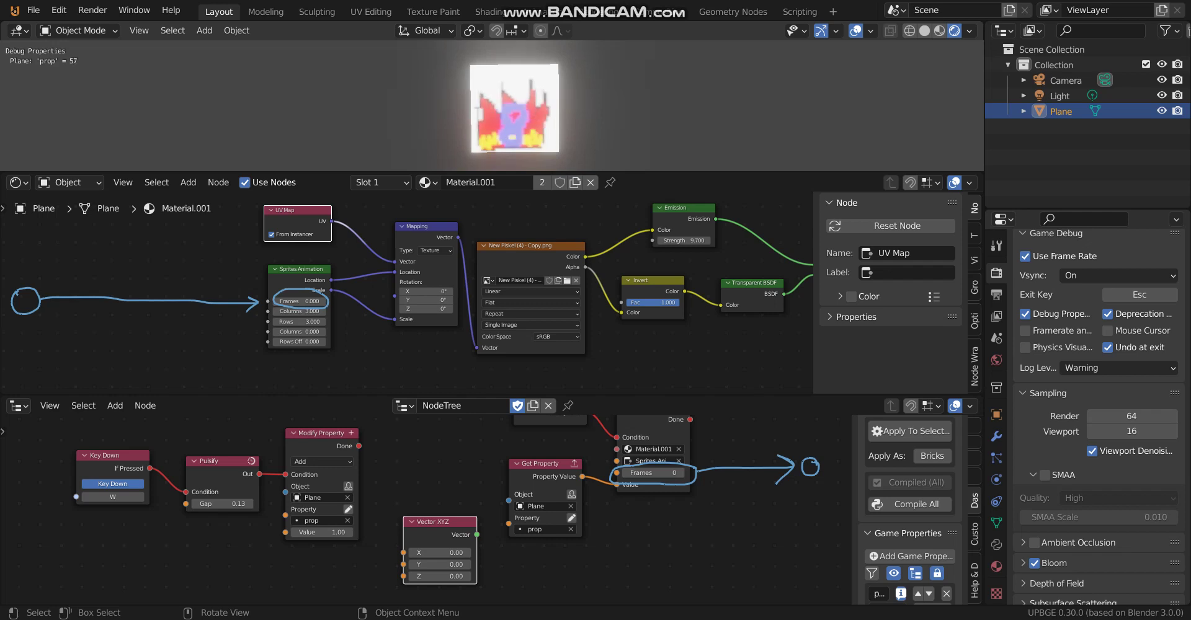
{"action": "key", "text": "w"}
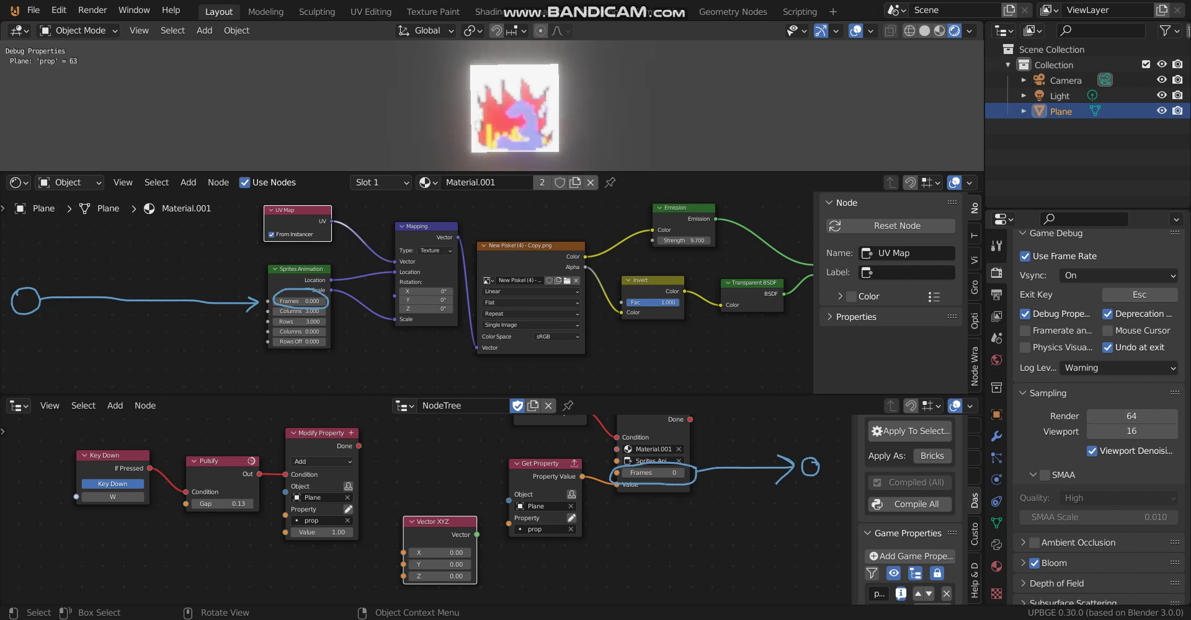
{"action": "key", "text": "w"}
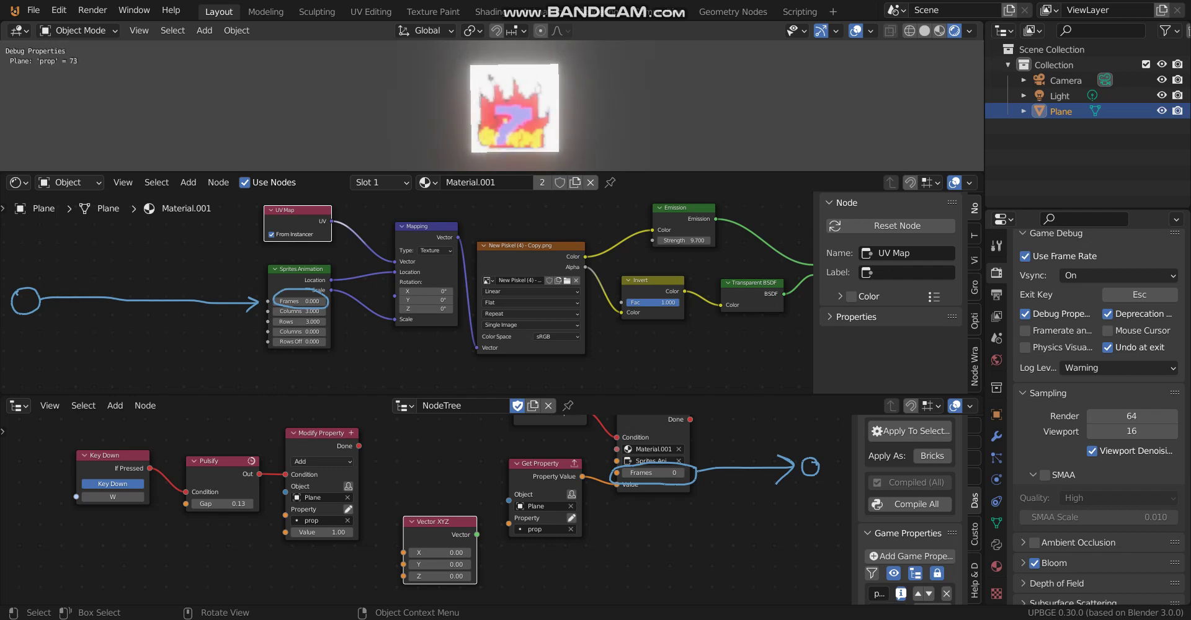
{"action": "key", "text": "w"}
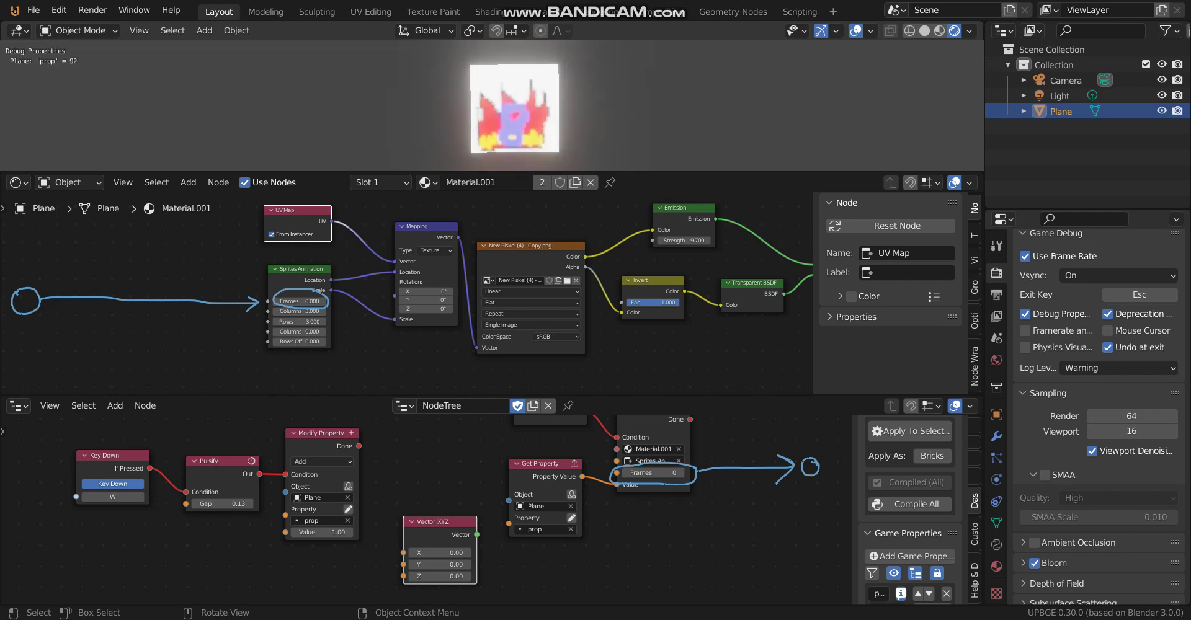
{"action": "key", "text": "w"}
{"action": "key", "text": "w"}
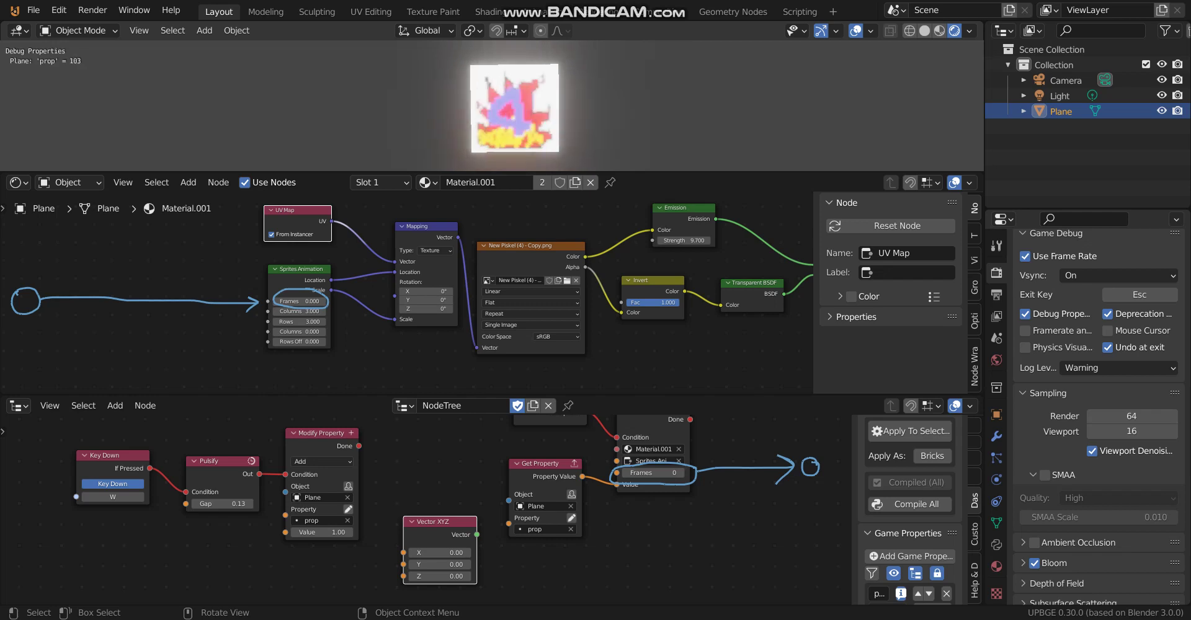
{"action": "key", "text": "w"}
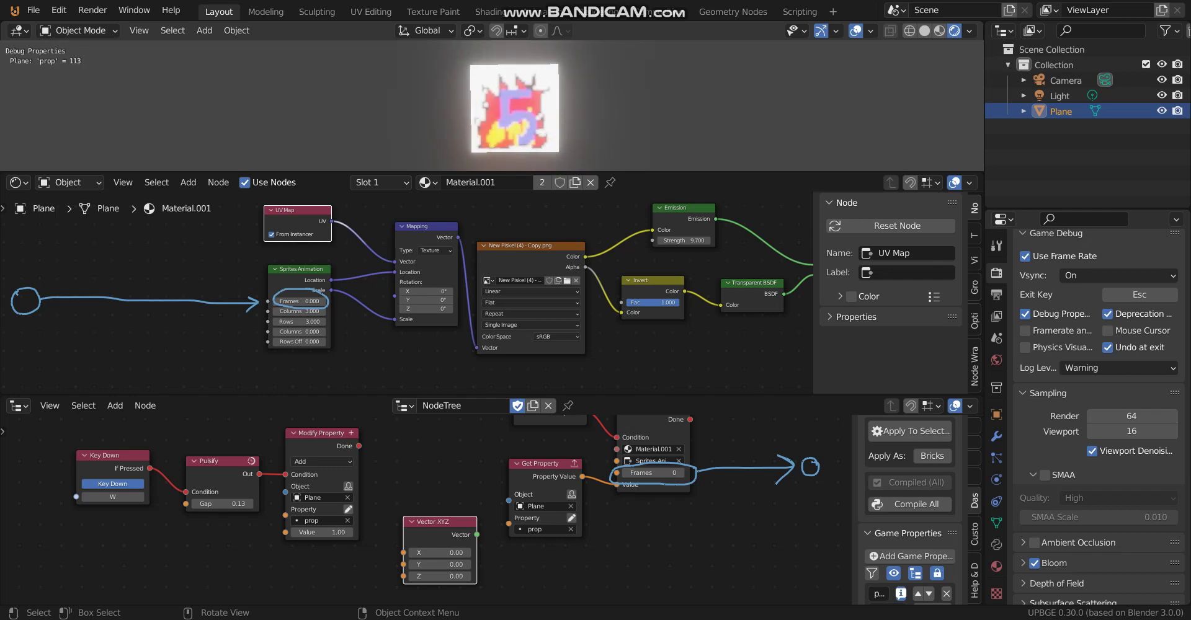
{"action": "key", "text": "Escape"}
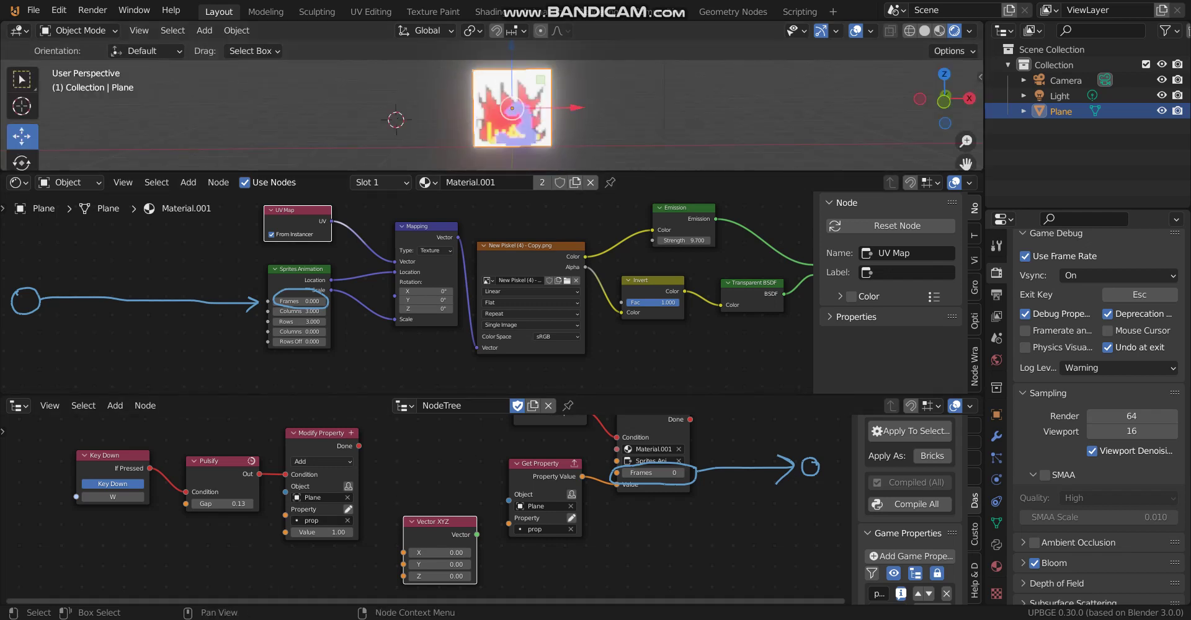
Switch to File Explorer and duplicate the New Piskel (4) image in the 2d folder
{"action": "left_click", "coordinate": [277, 619]}
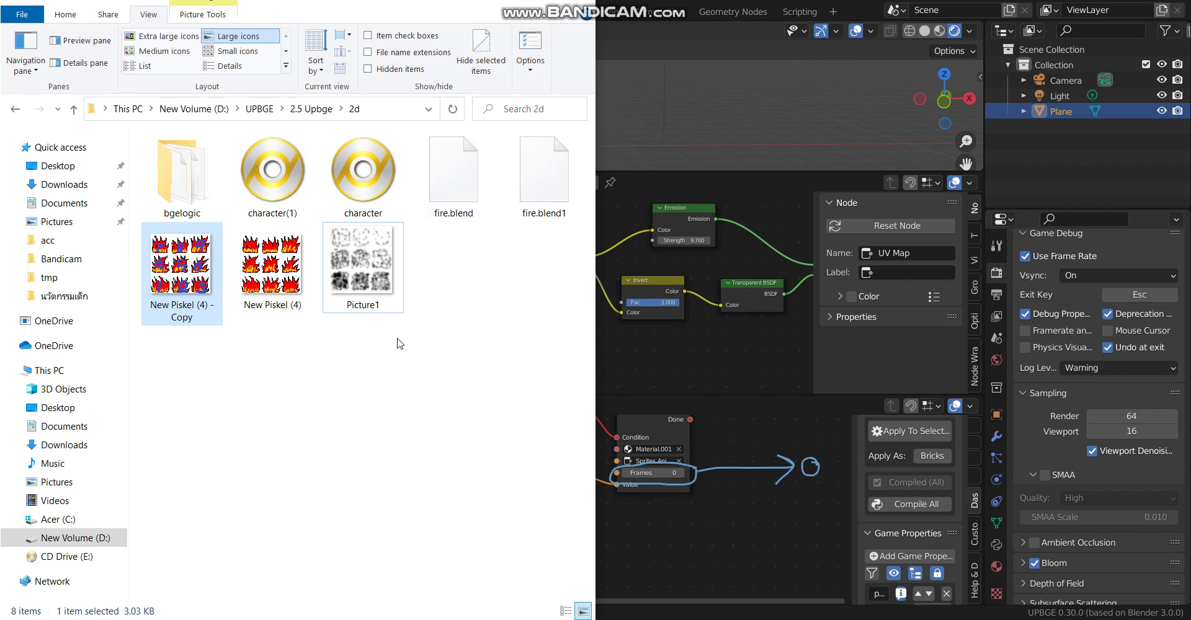
{"action": "left_click", "coordinate": [365, 273]}
{"action": "left_click", "coordinate": [271, 268]}
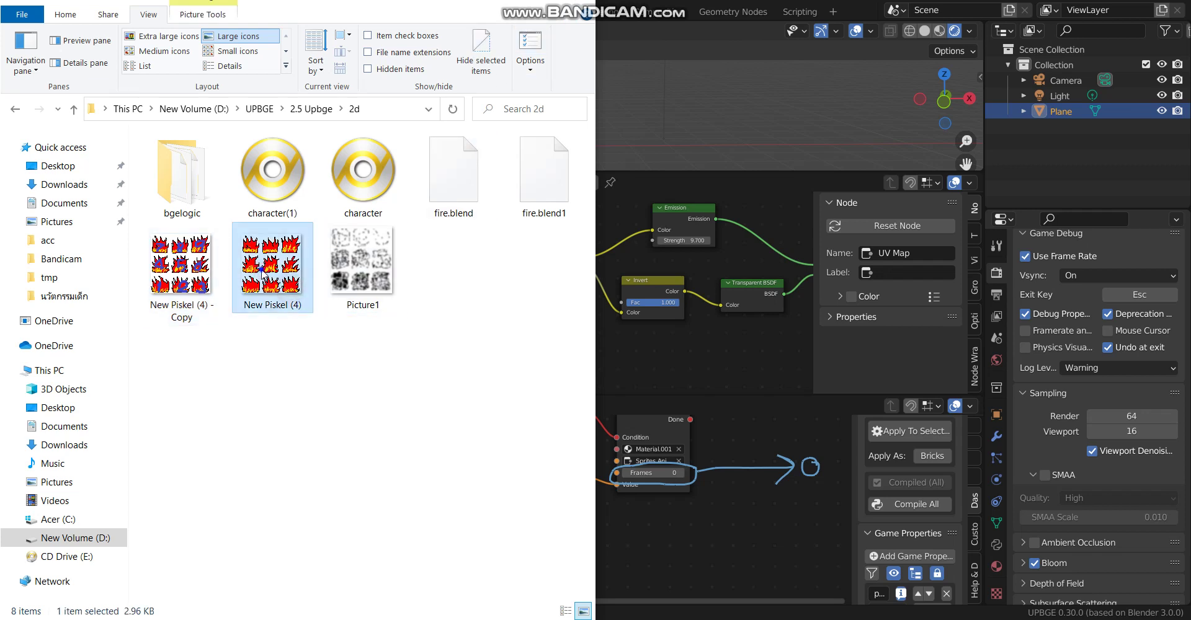
{"action": "right_click", "coordinate": [261, 271]}
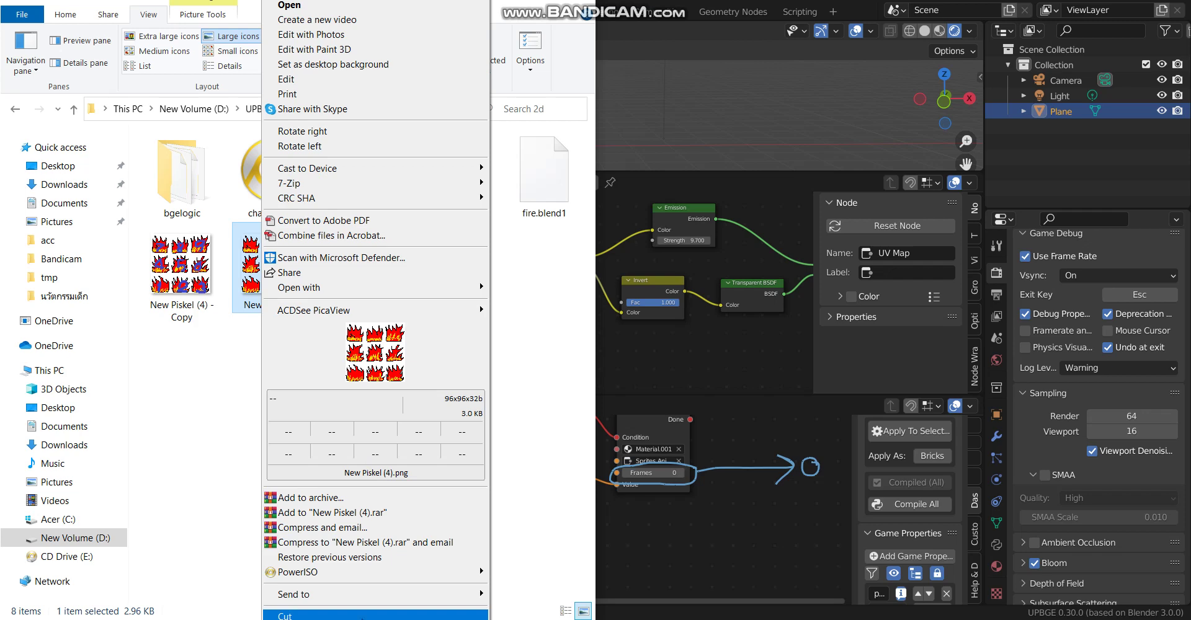
{"action": "left_click", "coordinate": [204, 384]}
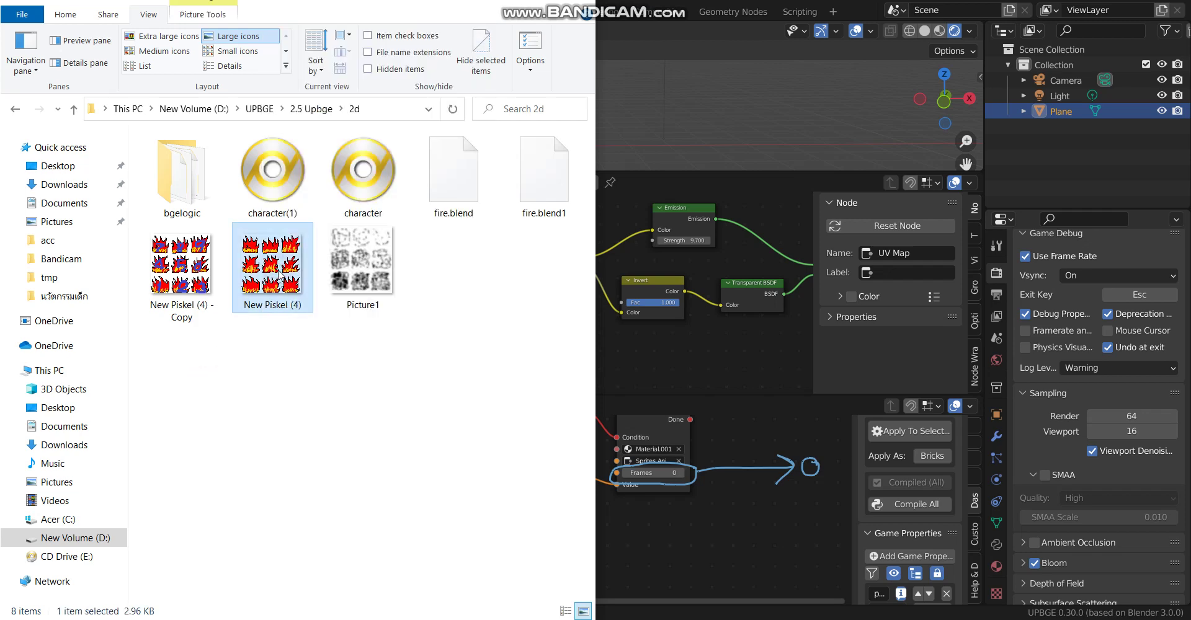
{"action": "key", "text": "ctrl+v"}
Open the duplicated image New Piskel (5) - Copy.png in Paint and maximize the window
{"action": "right_click", "coordinate": [366, 273]}
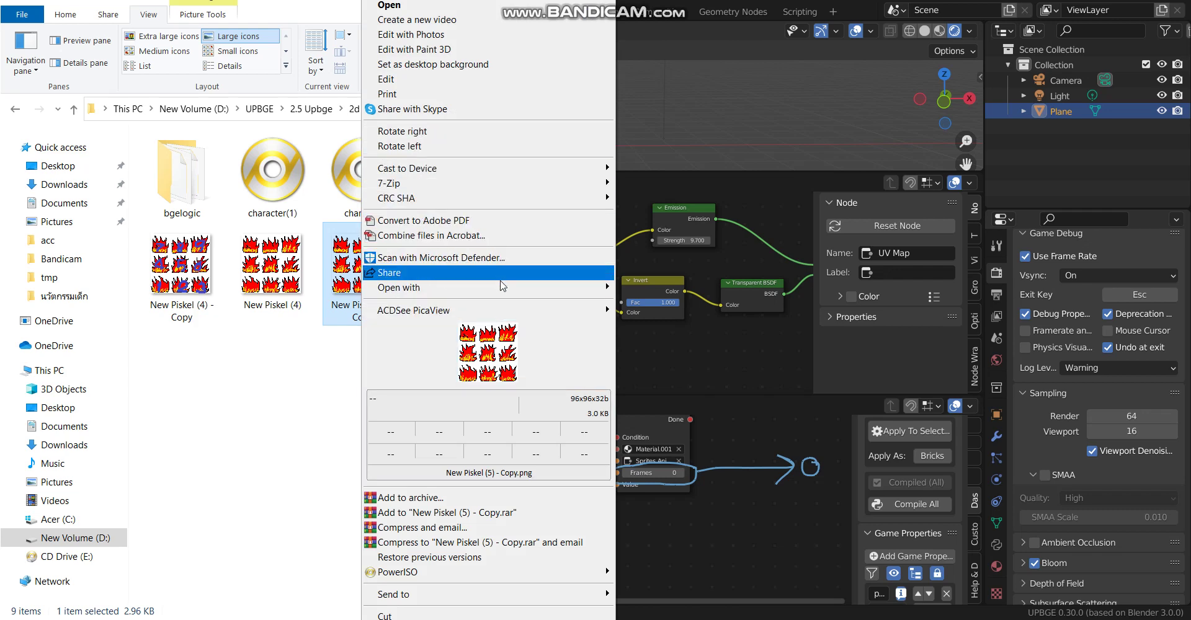
{"action": "mouse_move", "coordinate": [502, 287]}
{"action": "left_click", "coordinate": [645, 369]}
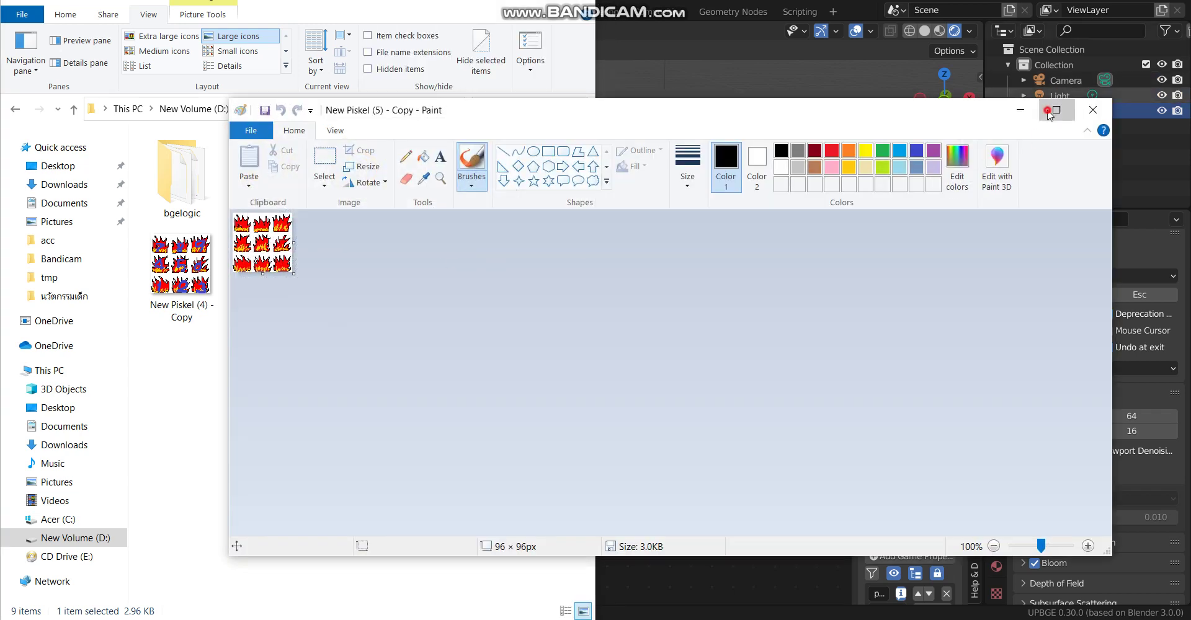
{"action": "left_click", "coordinate": [1049, 111]}
Paint the numbers 1 to 9 in indigo over the nine flame sprites, row by row, using the second-thinnest brush size
{"action": "scroll", "coordinate": [163, 221], "scroll_direction": "up", "scroll_amount": 6, "text": "ctrl"}
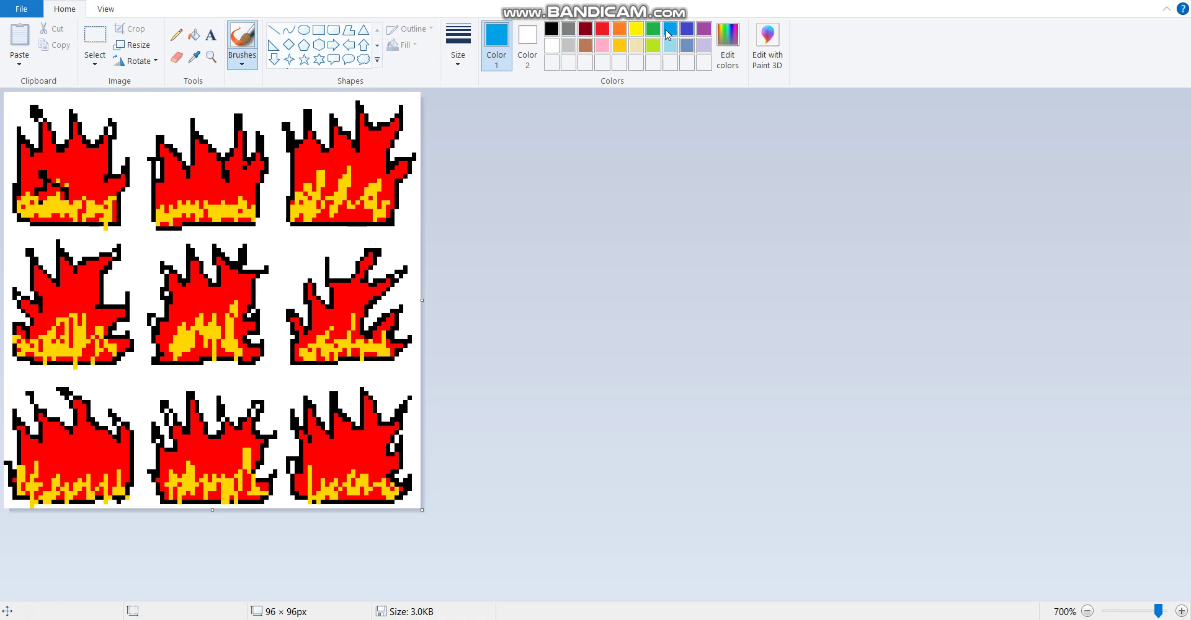
{"action": "left_click", "coordinate": [459, 46]}
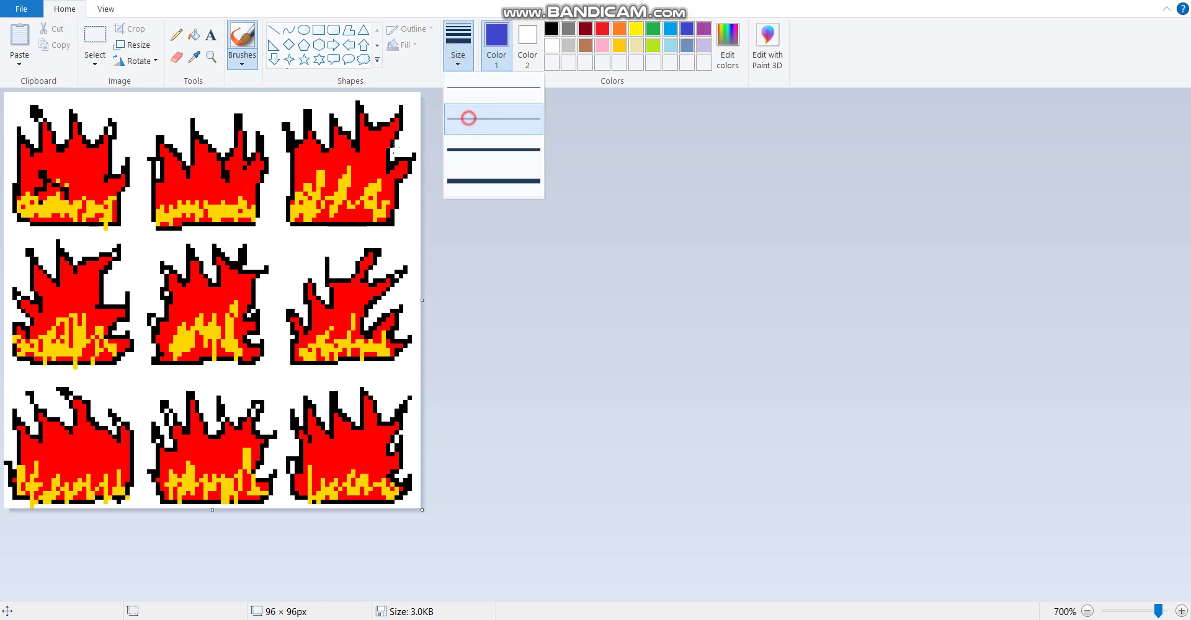
{"action": "left_click", "coordinate": [468, 118]}
{"action": "left_click", "coordinate": [43, 188]}
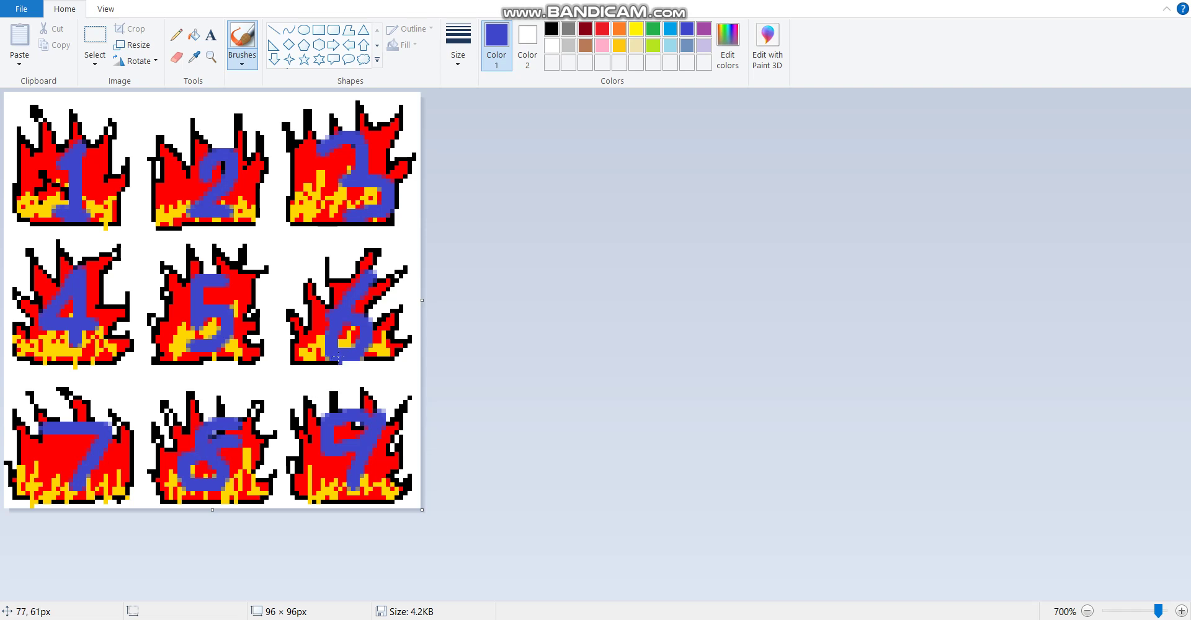
Switch to UPBGE and load New Piskel (5) - Copy.png into the material's image texture node
{"action": "key", "text": "alt+Tab"}
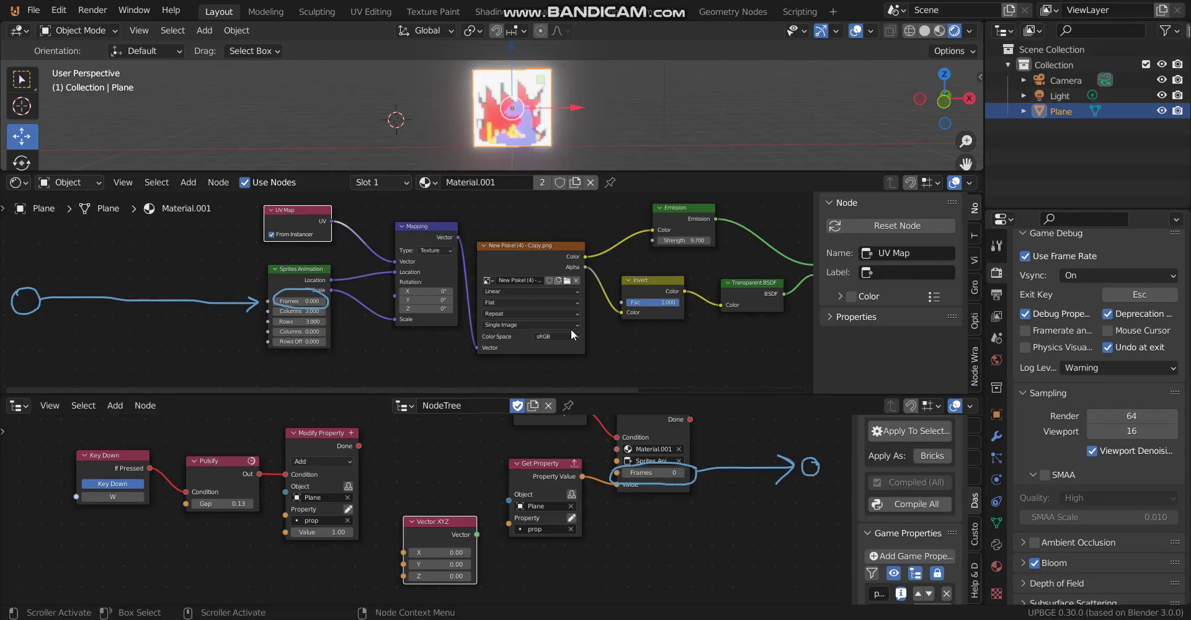
{"action": "scroll", "coordinate": [569, 285], "scroll_direction": "up", "scroll_amount": 1}
{"action": "left_click", "coordinate": [579, 280]}
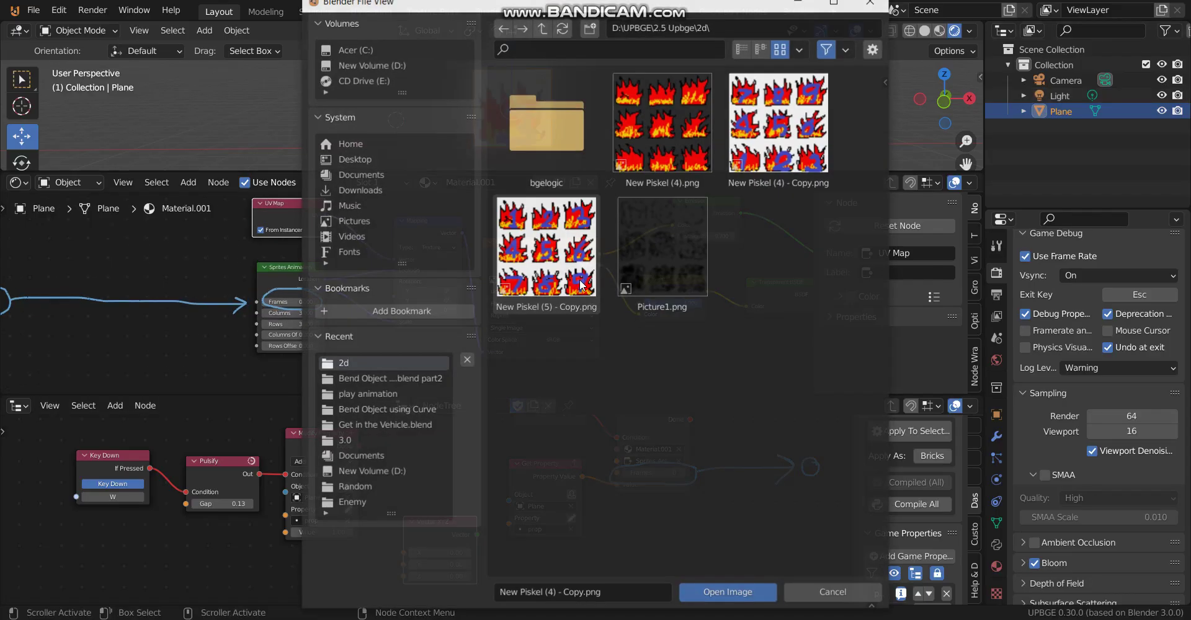
{"action": "double_click", "coordinate": [550, 253]}
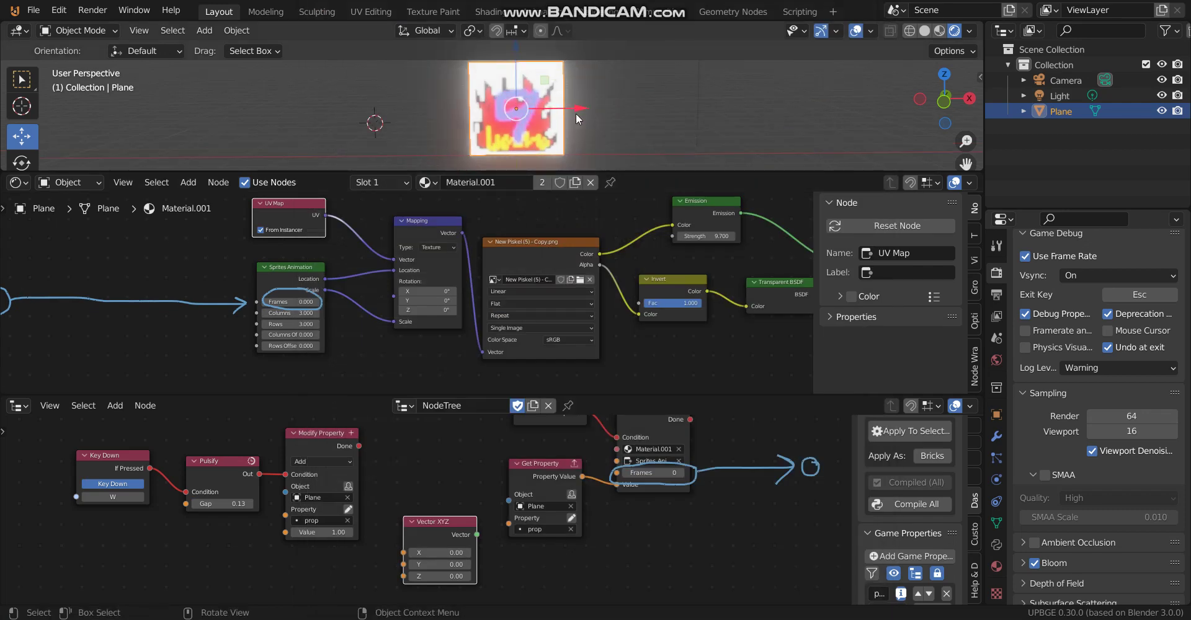
Run the game, advance through the newly numbered sprite frames with the W control, and stop the game
{"action": "key", "text": "p"}
{"action": "key", "text": "w"}
{"action": "key", "text": "w"}
{"action": "key", "text": "w"}
{"action": "key", "text": "w"}
{"action": "key", "text": "w"}
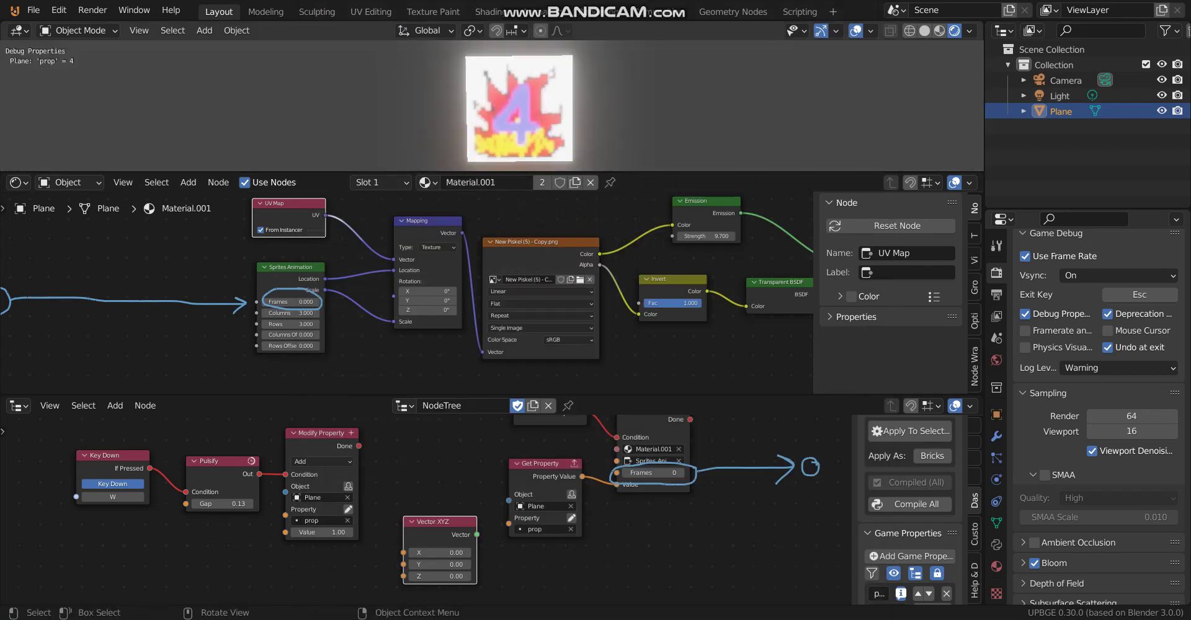
{"action": "key", "text": "w"}
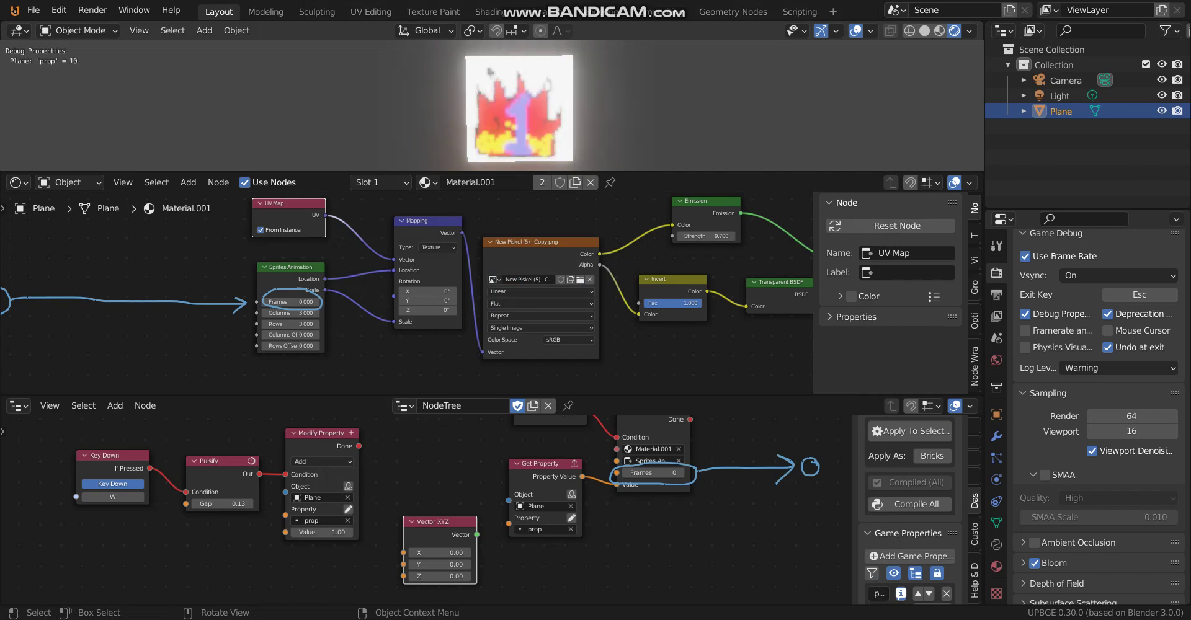
{"action": "key", "text": "w"}
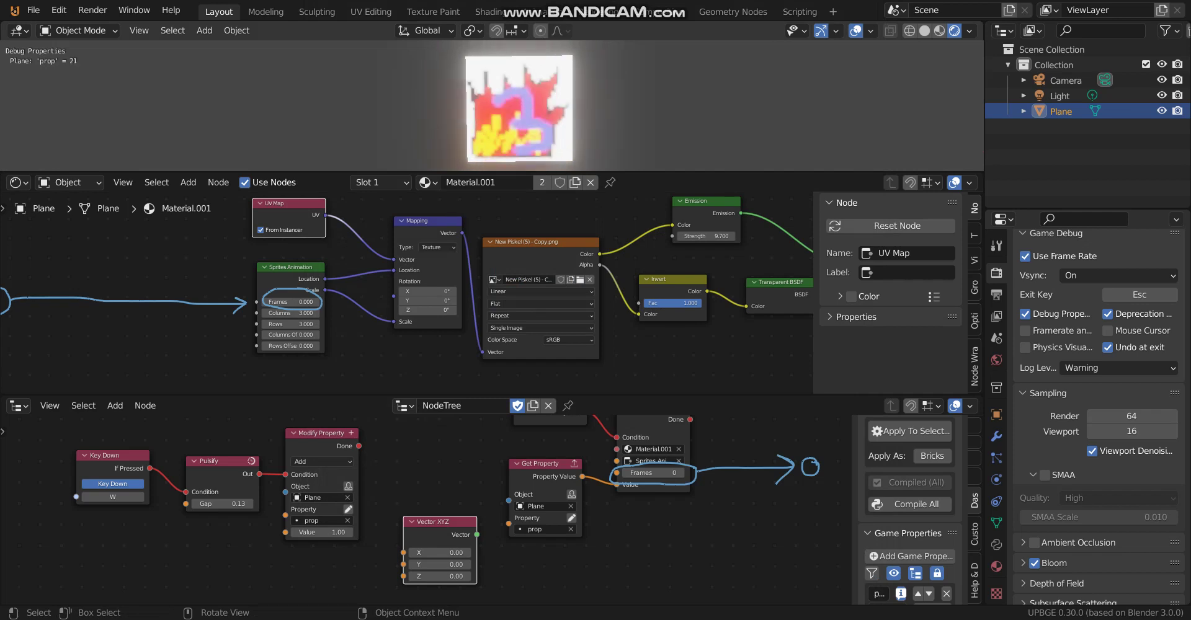
{"action": "key", "text": "w"}
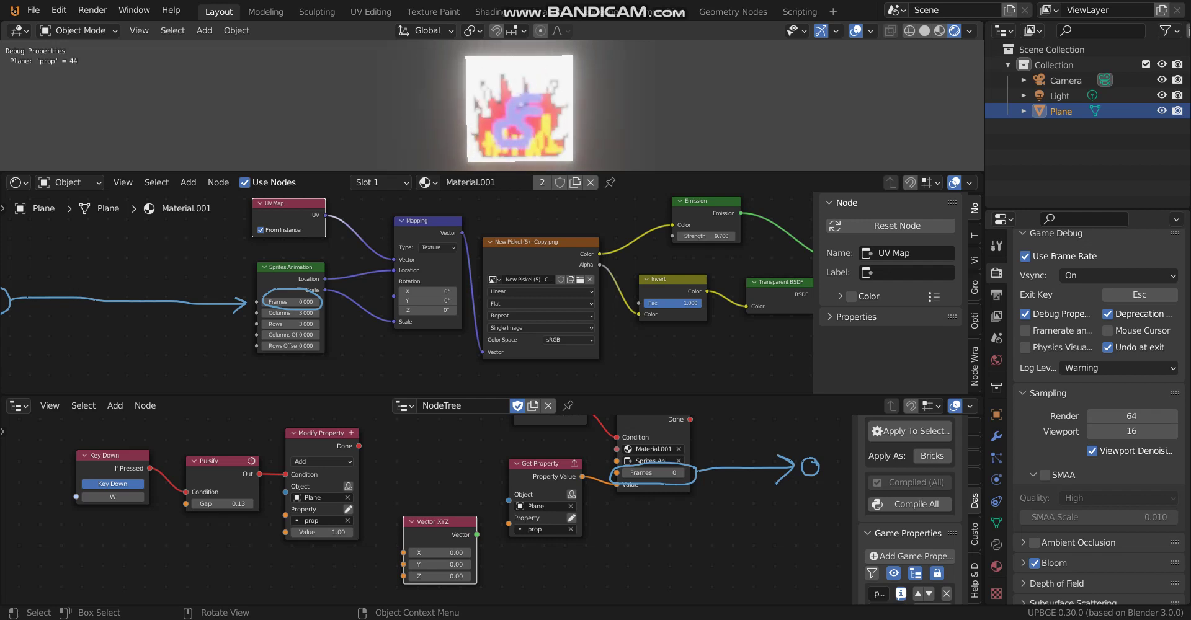
{"action": "key", "text": "Escape"}
Duplicate the linked Key Down, Pulsify and Modify Property nodes and place the copies below the originals
{"action": "middle_click_drag", "start_coordinate": [185, 538], "coordinate": [325, 539]}
{"action": "left_click", "coordinate": [346, 470]}
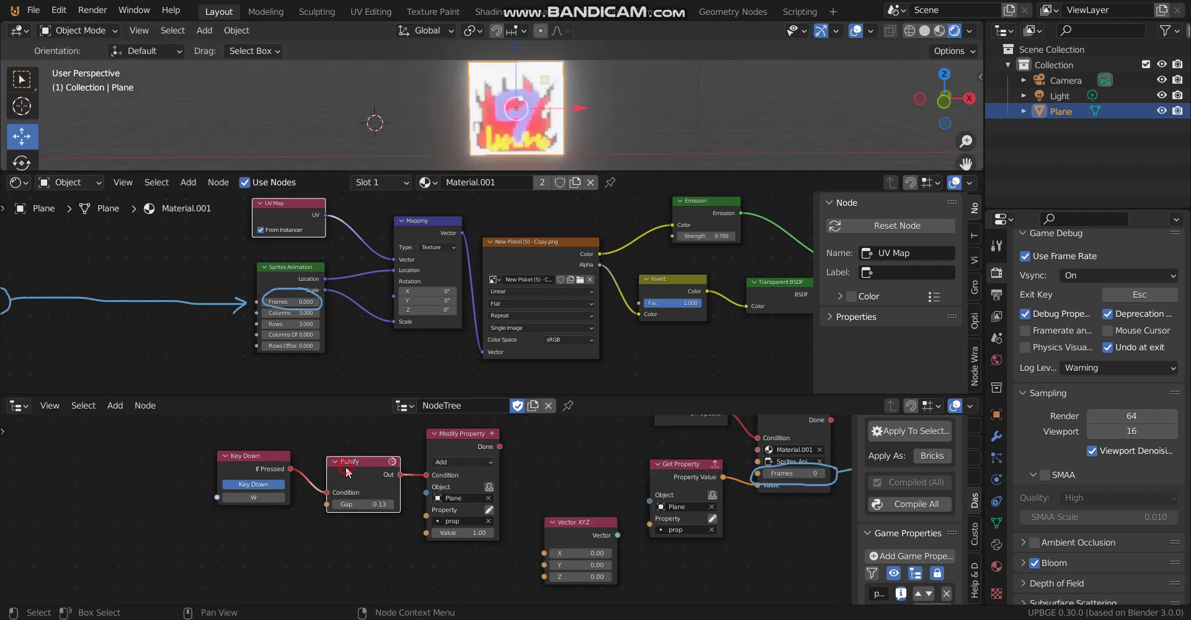
{"action": "left_click_drag", "start_coordinate": [242, 428], "coordinate": [459, 524]}
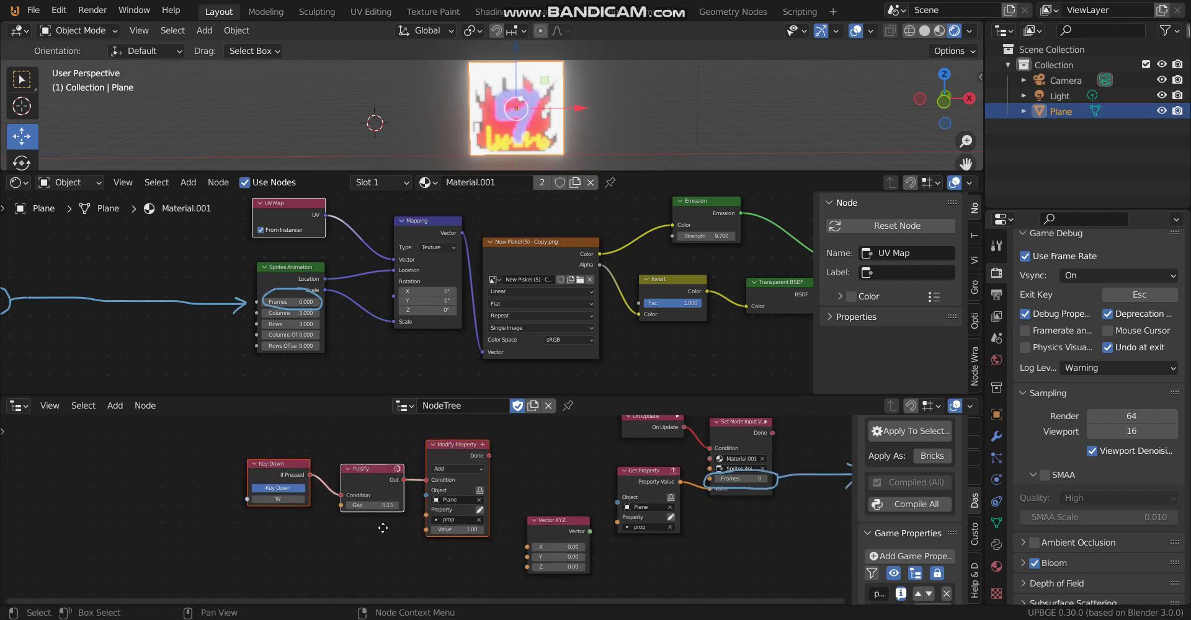
{"action": "scroll", "coordinate": [387, 520], "scroll_direction": "down", "scroll_amount": 1}
{"action": "key", "text": "shift+d"}
{"action": "left_click", "coordinate": [385, 429]}
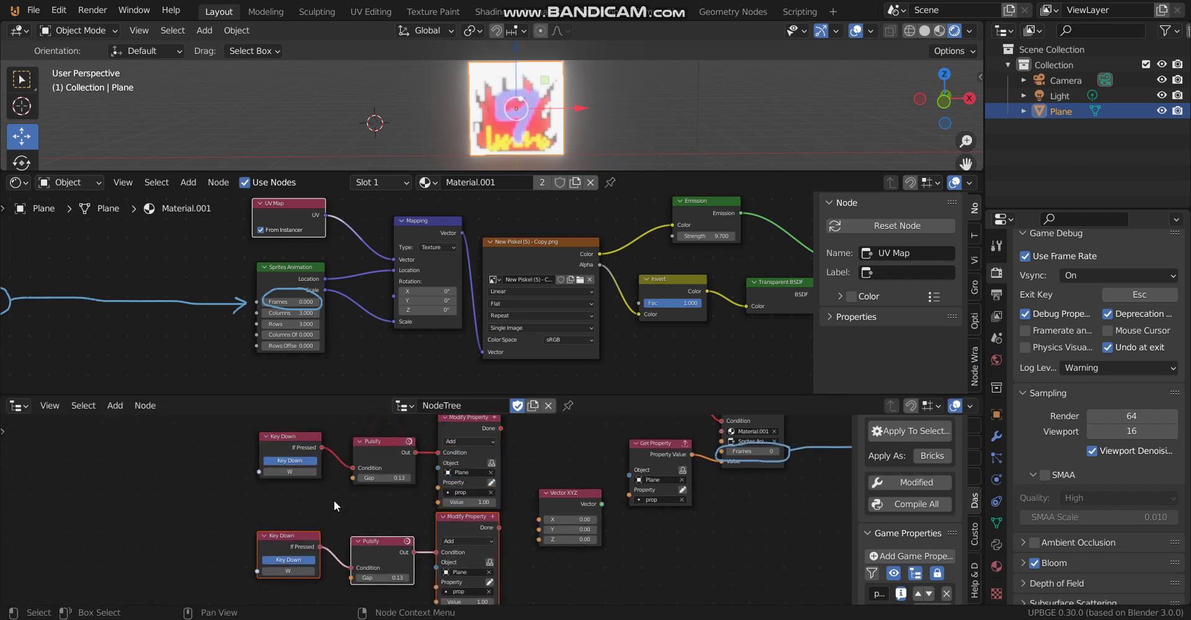
Assign the S key to the duplicated Key Down node and make the duplicated Modify Property node's value negative
{"action": "scroll", "coordinate": [369, 481], "scroll_direction": "up", "scroll_amount": 5}
{"action": "middle_click_drag", "start_coordinate": [369, 474], "coordinate": [362, 416]}
{"action": "scroll", "coordinate": [349, 460], "scroll_direction": "down", "scroll_amount": 1}
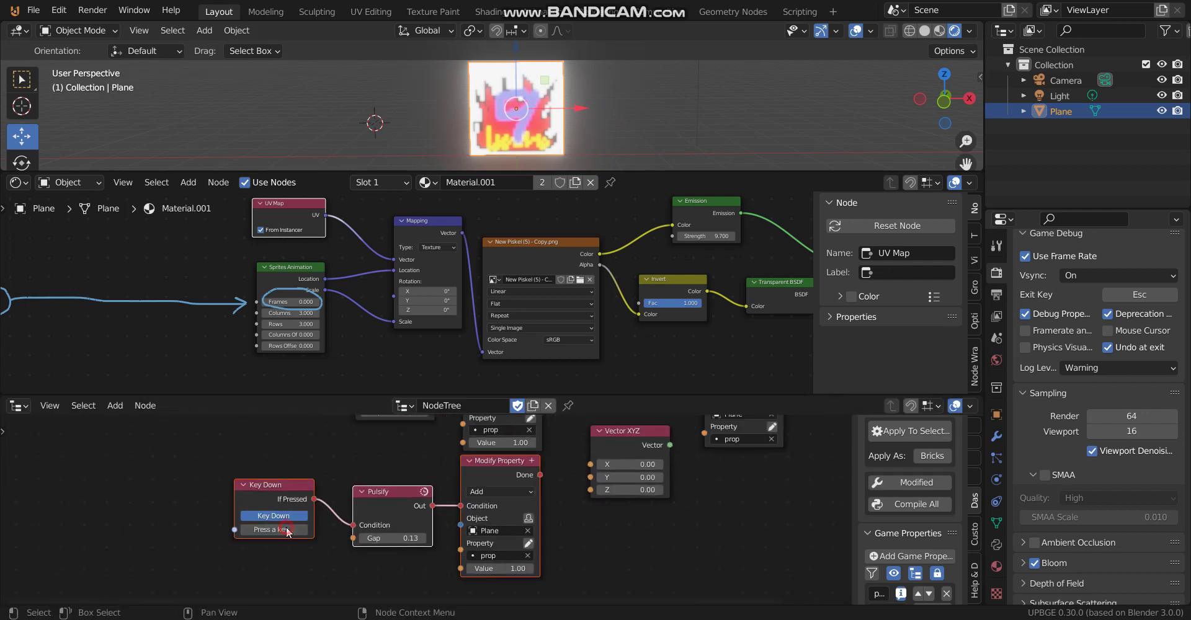
{"action": "key", "text": "s"}
{"action": "left_click", "coordinate": [333, 561]}
{"action": "middle_click_drag", "start_coordinate": [403, 558], "coordinate": [372, 552]}
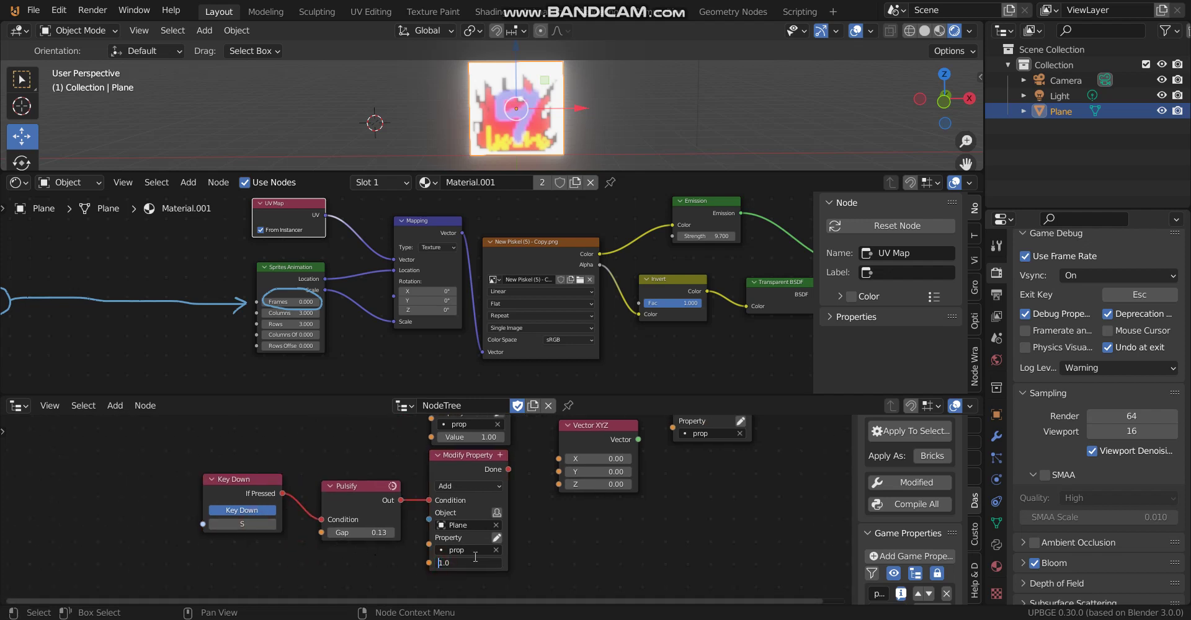
{"action": "left_click", "coordinate": [542, 546]}
Move the Vector XYZ node slightly further down, away from the Get Property node
{"action": "scroll", "coordinate": [546, 537], "scroll_direction": "down", "scroll_amount": 4}
{"action": "middle_click_drag", "start_coordinate": [558, 535], "coordinate": [400, 617]}
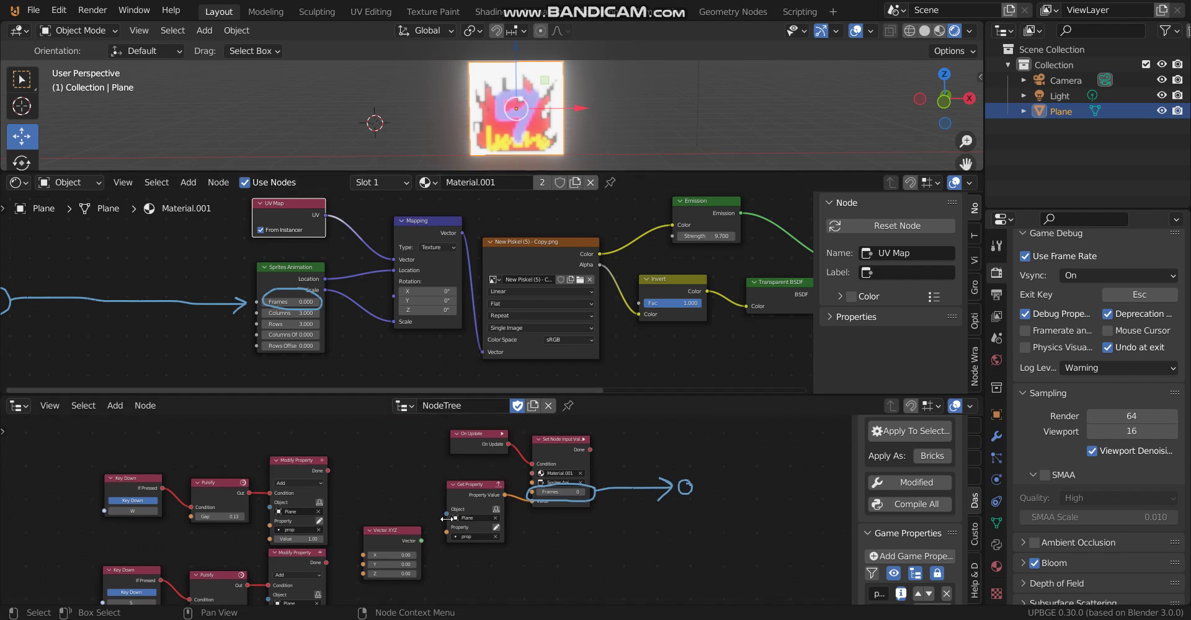
{"action": "left_click_drag", "start_coordinate": [398, 534], "coordinate": [391, 551]}
{"action": "scroll", "coordinate": [532, 484], "scroll_direction": "up", "scroll_amount": 2}
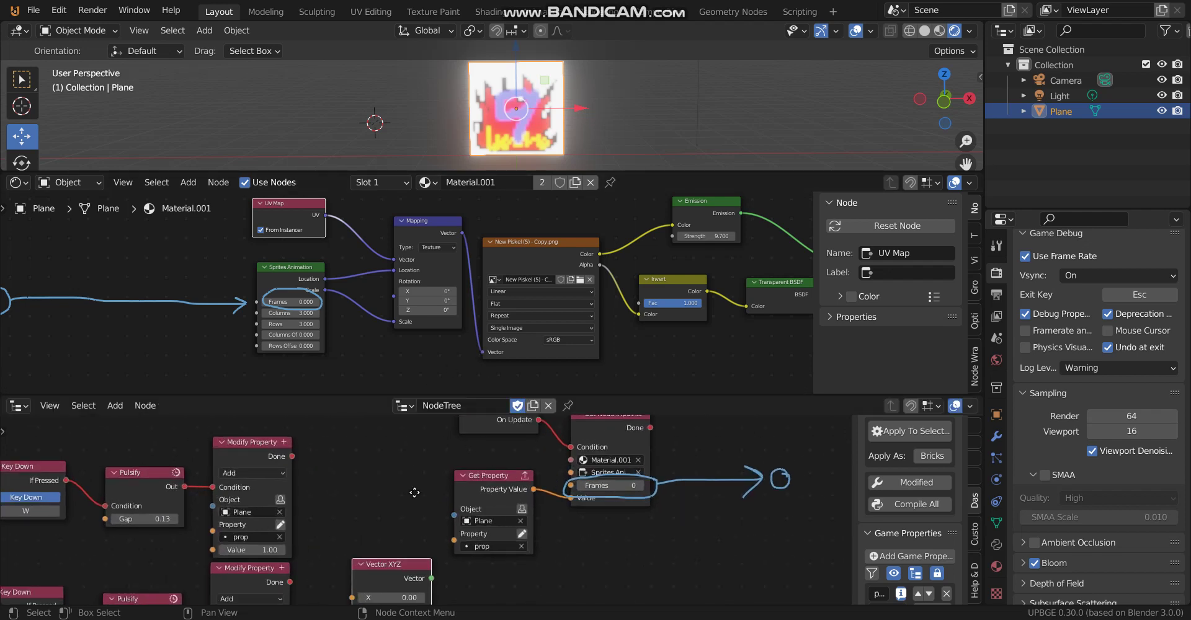
Run the game to test stepping the sprite frames forward and backward with W and S, and stop it
{"action": "mouse_move", "coordinate": [414, 492]}
{"action": "middle_mouse_down"}
{"action": "mouse_move", "coordinate": [286, 513]}
{"action": "mouse_move", "coordinate": [421, 490]}
{"action": "mouse_move", "coordinate": [427, 505]}
{"action": "middle_mouse_up"}
{"action": "scroll", "coordinate": [412, 484], "scroll_direction": "down", "scroll_amount": 2}
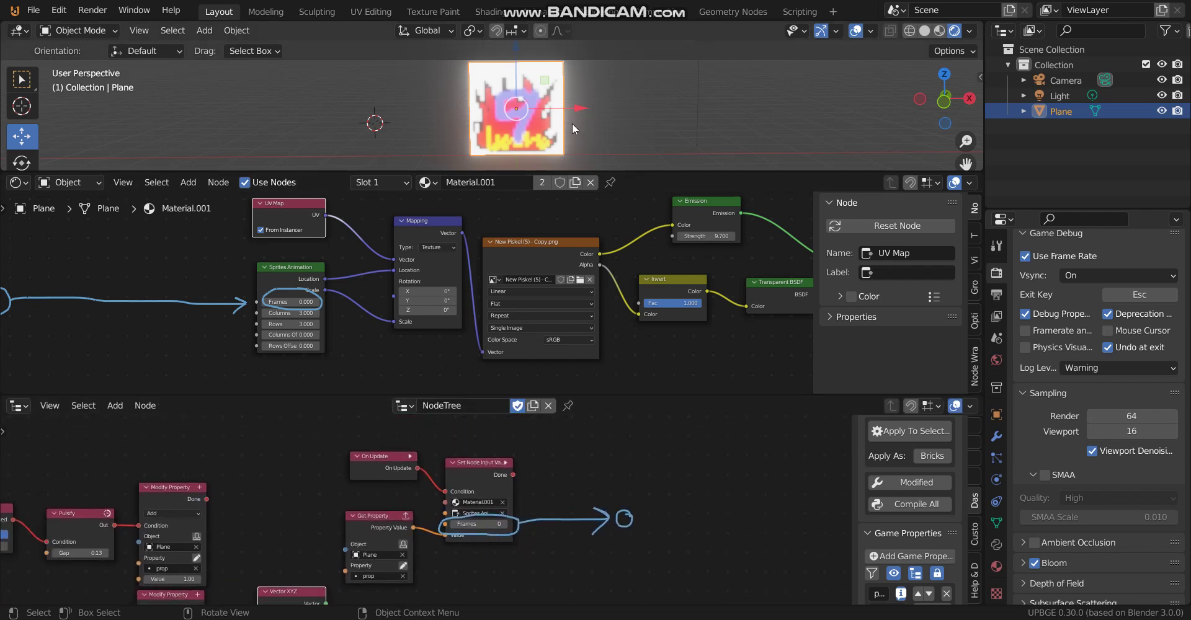
{"action": "key", "text": "p"}
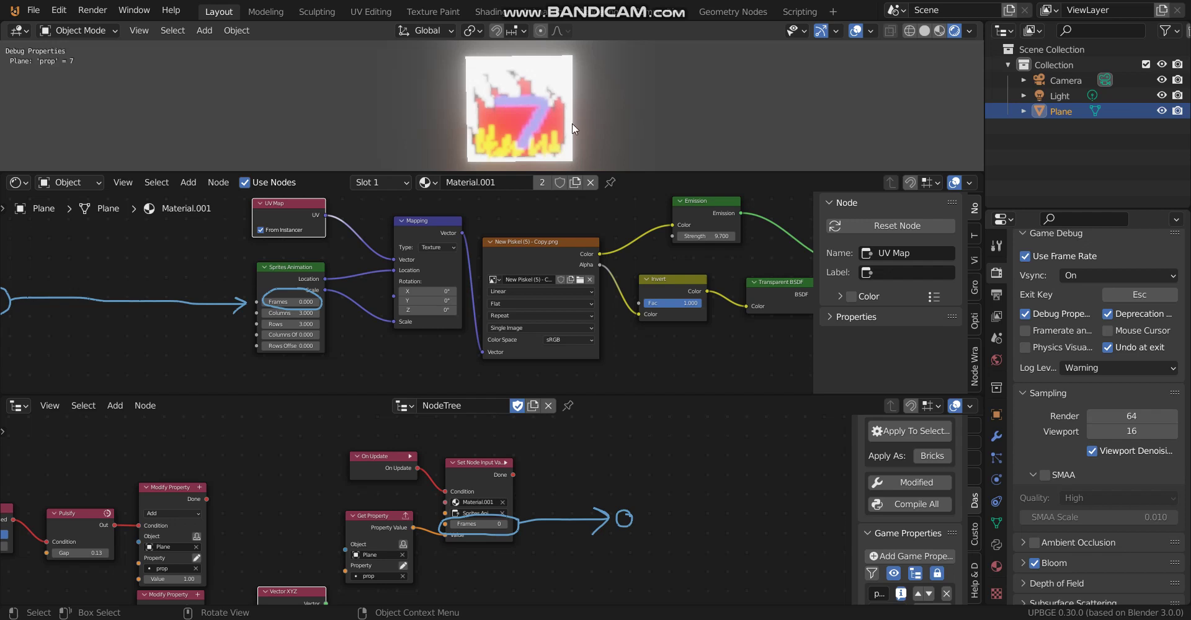
{"action": "key", "text": "Escape"}
Widen the Set Node Input Value node so its full title fits
{"action": "scroll", "coordinate": [574, 481], "scroll_direction": "up", "scroll_amount": 3}
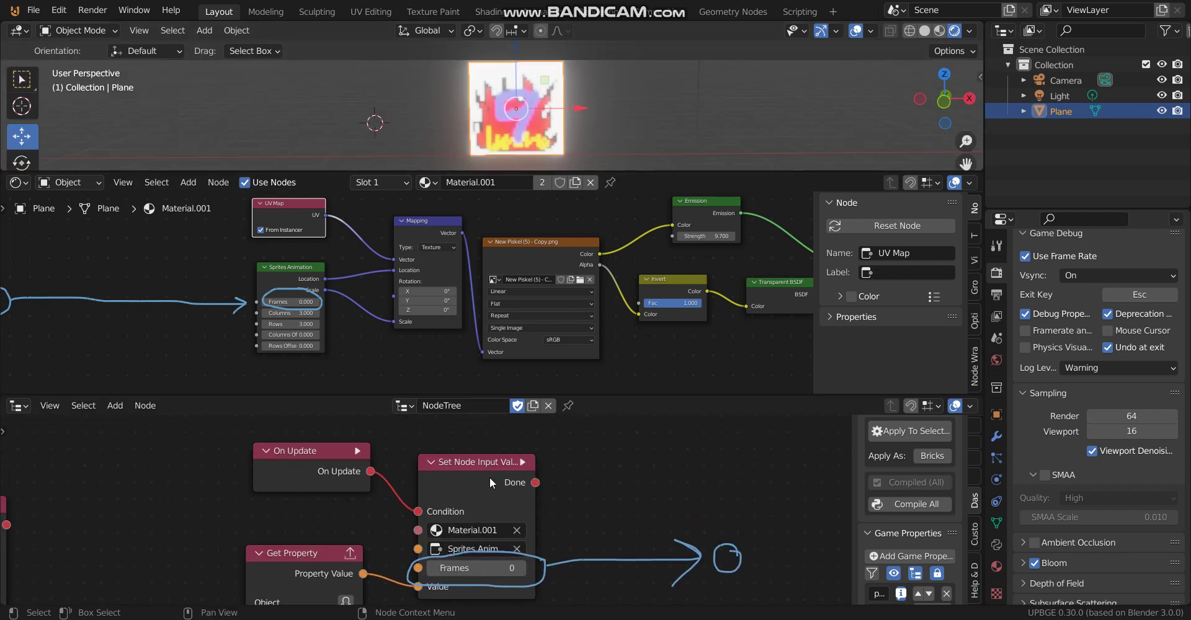
{"action": "key", "text": "g"}
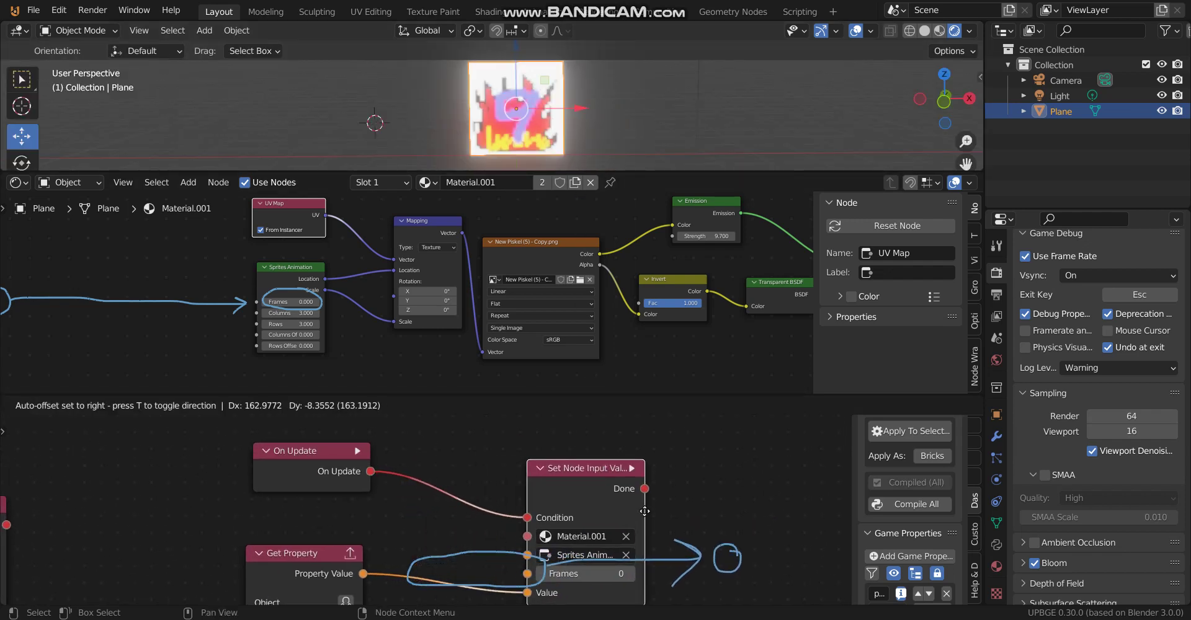
{"action": "key", "text": "Escape"}
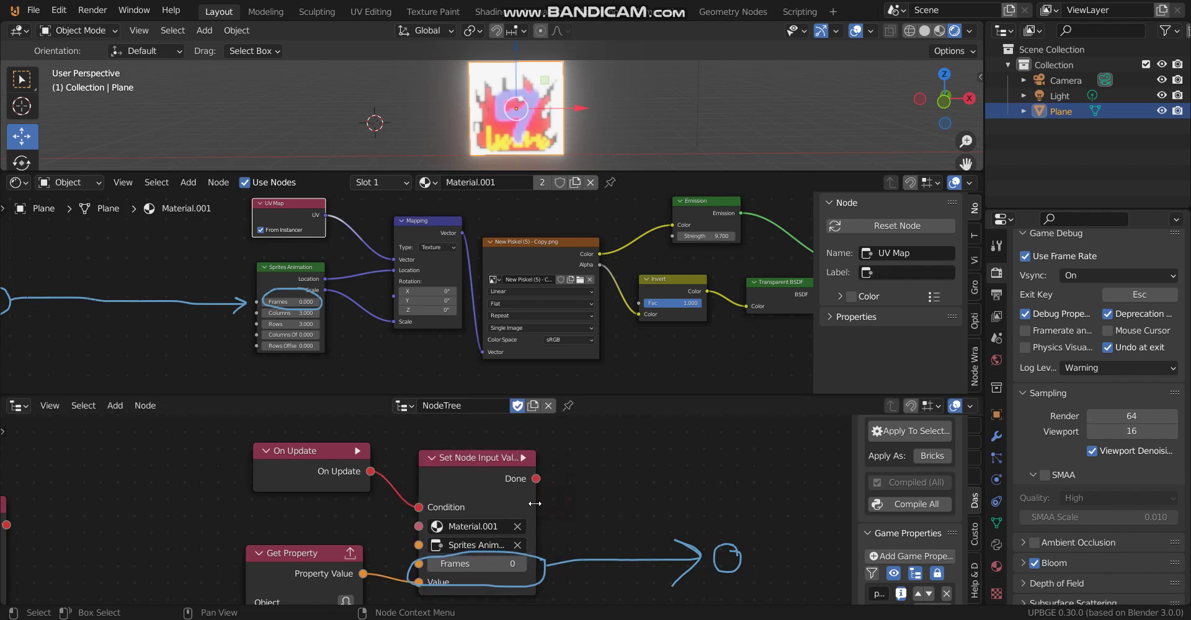
{"action": "left_click", "coordinate": [534, 504]}
{"action": "key", "text": "g"}
{"action": "left_click", "coordinate": [584, 501]}
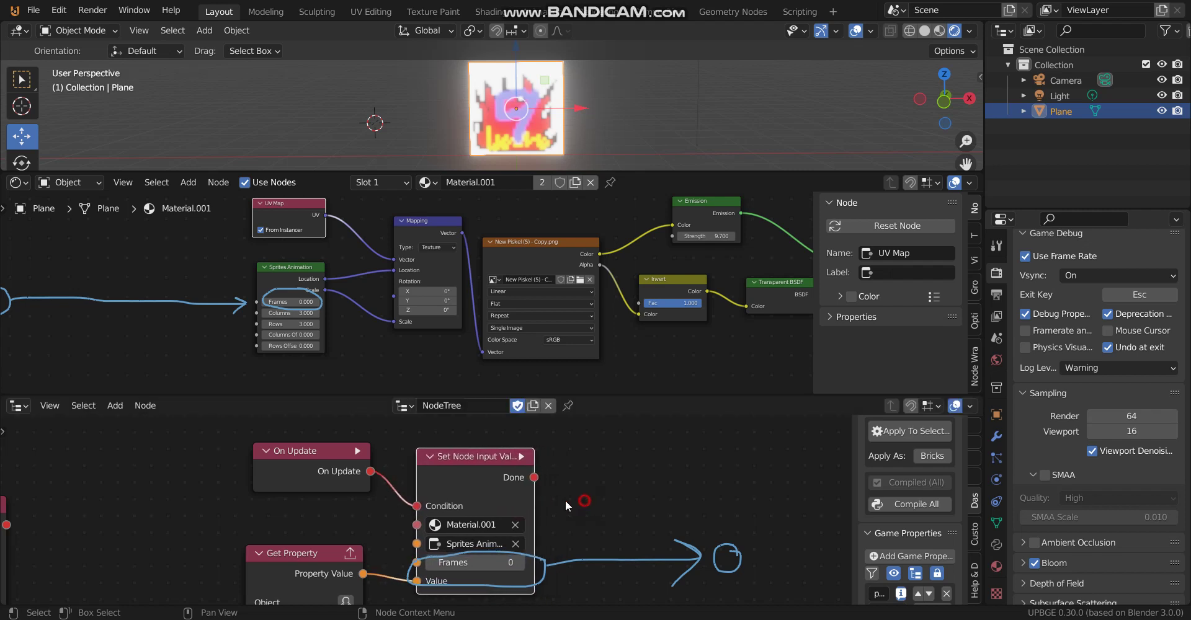
{"action": "left_click_drag", "start_coordinate": [535, 502], "coordinate": [559, 505]}
{"action": "scroll", "coordinate": [568, 509], "scroll_direction": "down", "scroll_amount": 2}
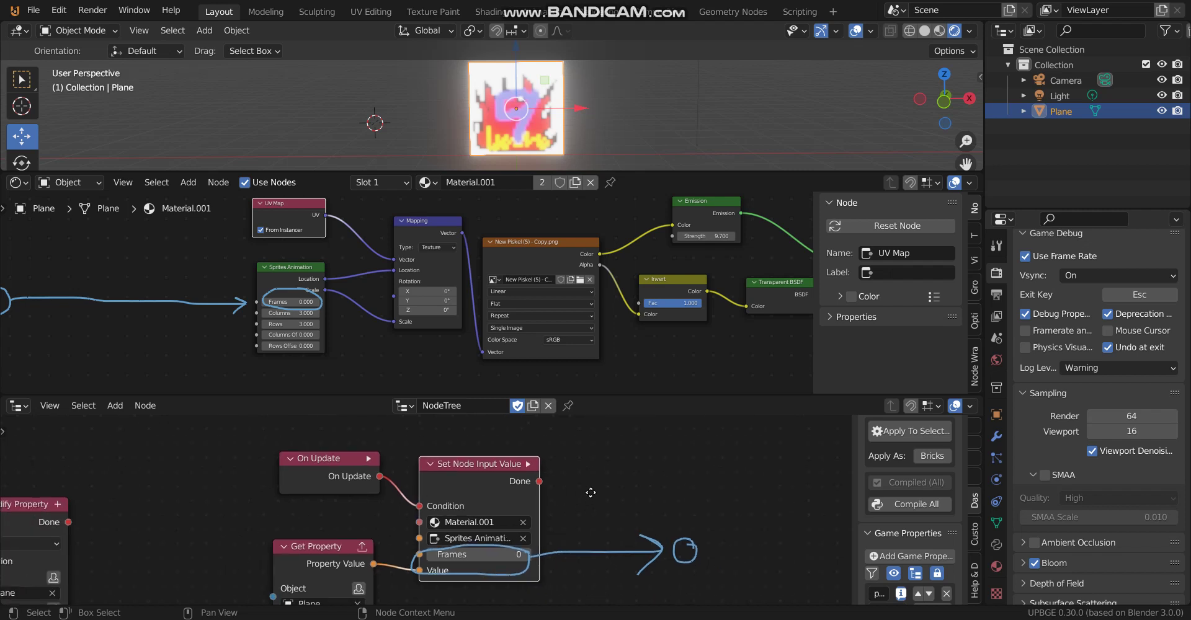
Lower the Emission node's Strength to 0.500 and circle that value with a freehand annotation
{"action": "middle_click_drag", "start_coordinate": [586, 495], "coordinate": [616, 474]}
{"action": "scroll", "coordinate": [615, 475], "scroll_direction": "up", "scroll_amount": 3}
{"action": "scroll", "coordinate": [616, 476], "scroll_direction": "down", "scroll_amount": 2}
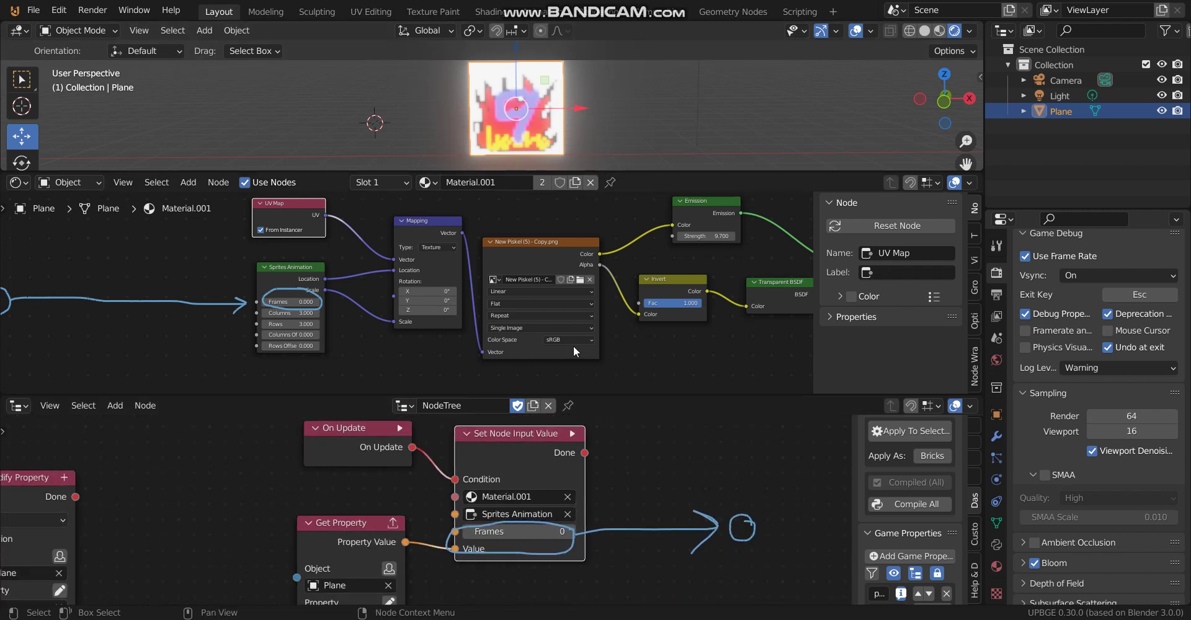
{"action": "middle_click_drag", "start_coordinate": [549, 356], "coordinate": [448, 373]}
{"action": "scroll", "coordinate": [456, 367], "scroll_direction": "up", "scroll_amount": 4}
{"action": "middle_click_drag", "start_coordinate": [651, 222], "coordinate": [572, 269]}
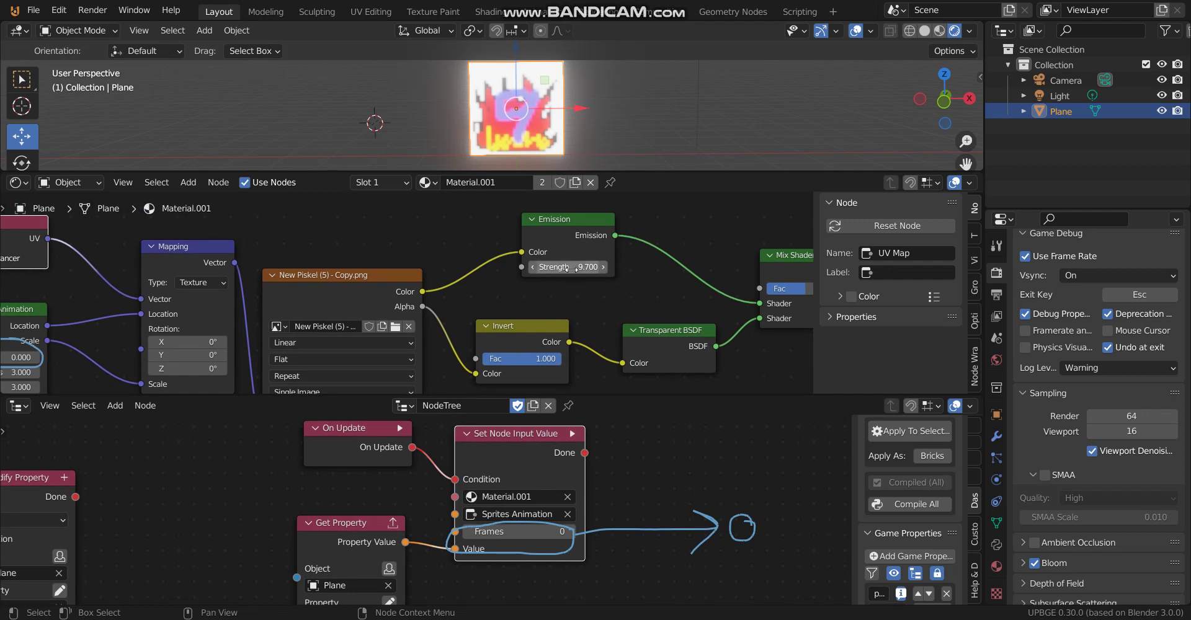
{"action": "left_click", "coordinate": [571, 269]}
{"action": "type", "text": "3.6"}
{"action": "key", "text": "Return"}
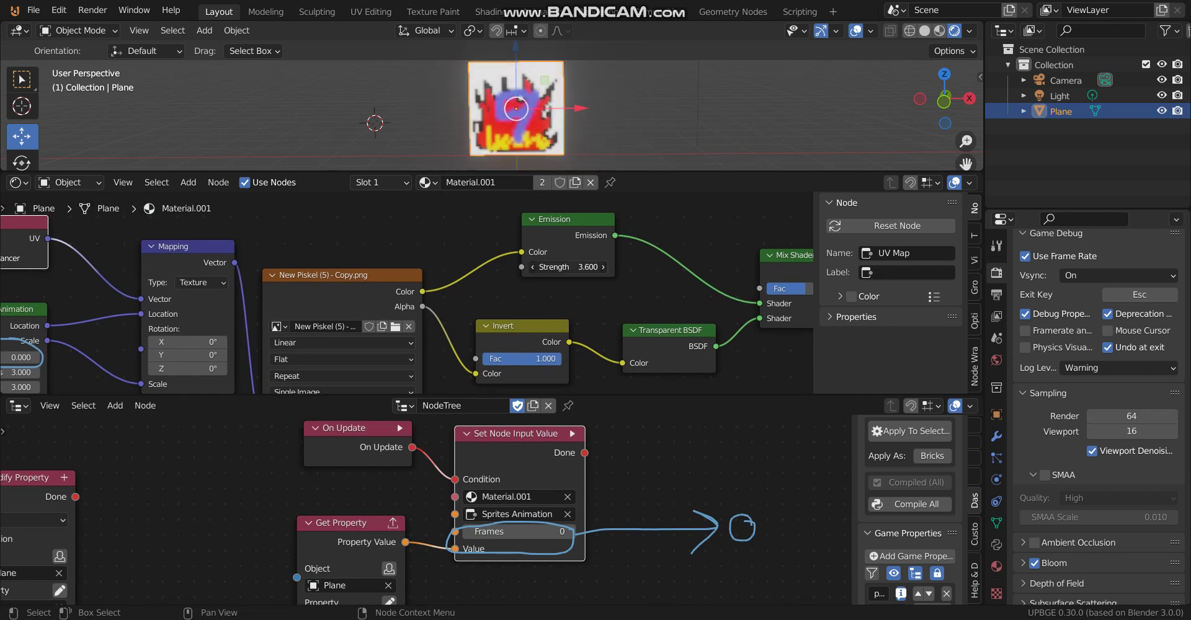
{"action": "mouse_move", "coordinate": [534, 269]}
{"action": "left_mouse_down"}
{"action": "mouse_move", "coordinate": [763, 269]}
{"action": "mouse_move", "coordinate": [514, 269]}
{"action": "left_mouse_up"}
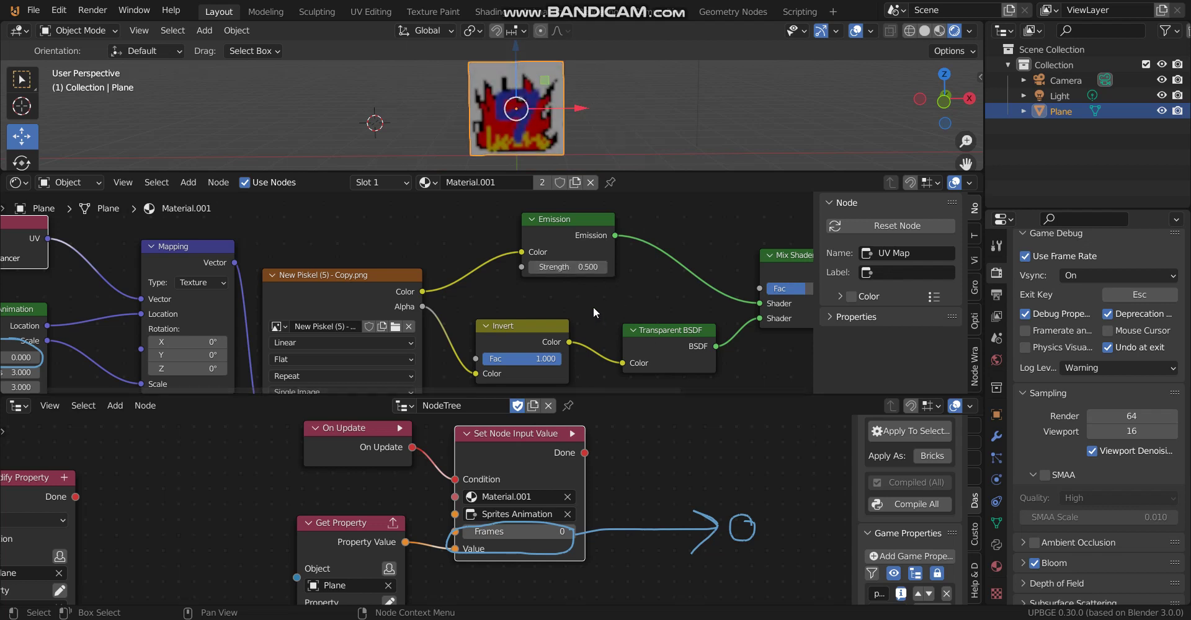
{"action": "mouse_move", "coordinate": [631, 267]}
{"action": "left_mouse_down"}
{"action": "mouse_move", "coordinate": [583, 247]}
{"action": "mouse_move", "coordinate": [518, 266]}
{"action": "mouse_move", "coordinate": [624, 272]}
{"action": "mouse_move", "coordinate": [635, 261]}
{"action": "left_mouse_up"}
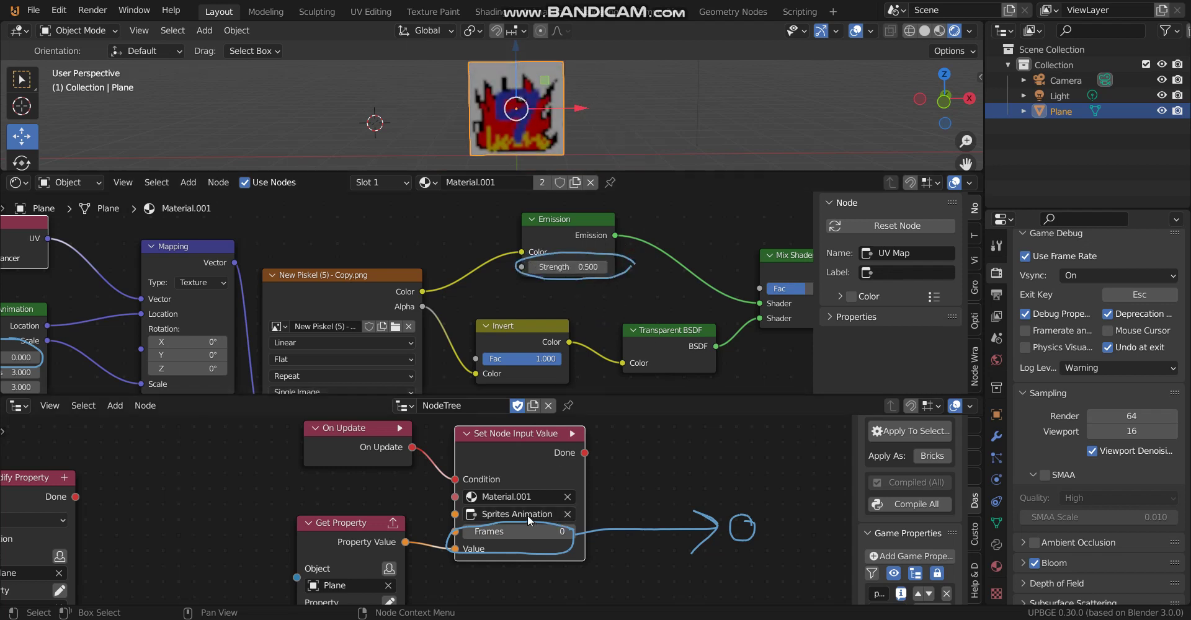
Point the Set Node Input Value node at Material.001's Emission node and its Strength input, index 1
{"action": "left_click", "coordinate": [512, 500]}
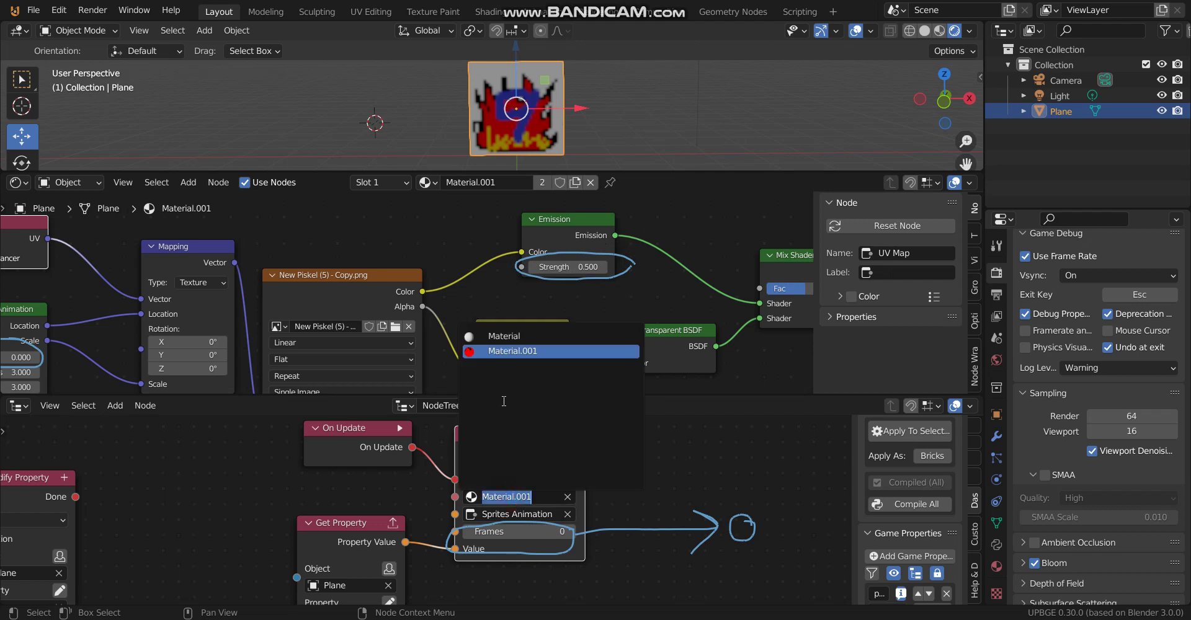
{"action": "left_click", "coordinate": [504, 350]}
{"action": "left_click", "coordinate": [508, 512]}
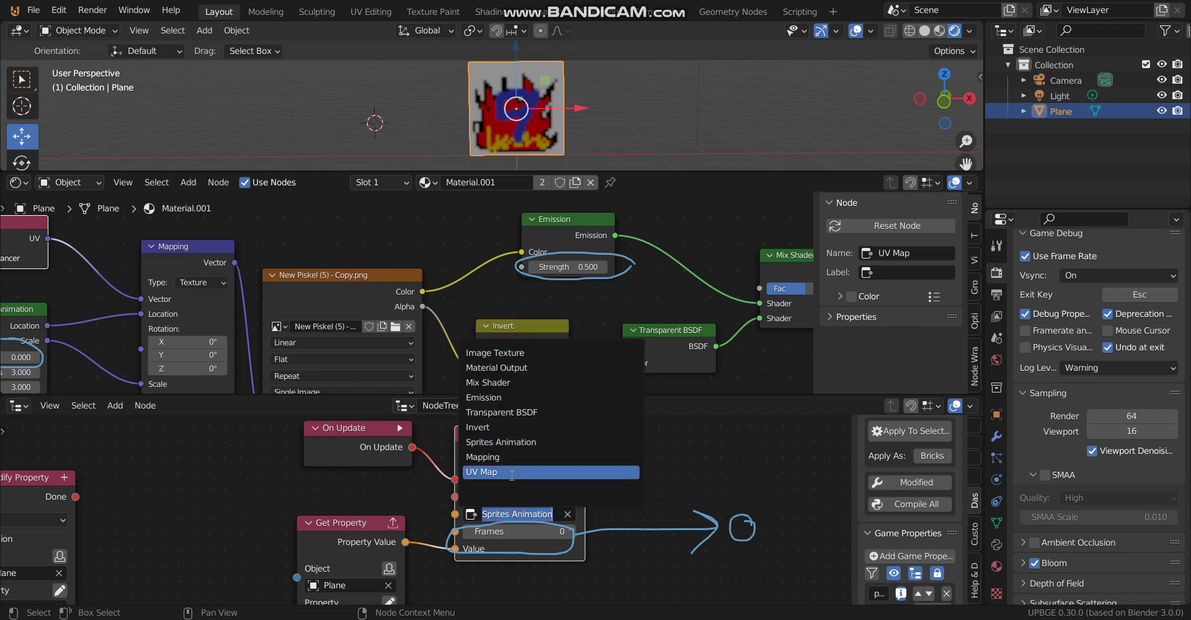
{"action": "left_click", "coordinate": [503, 400]}
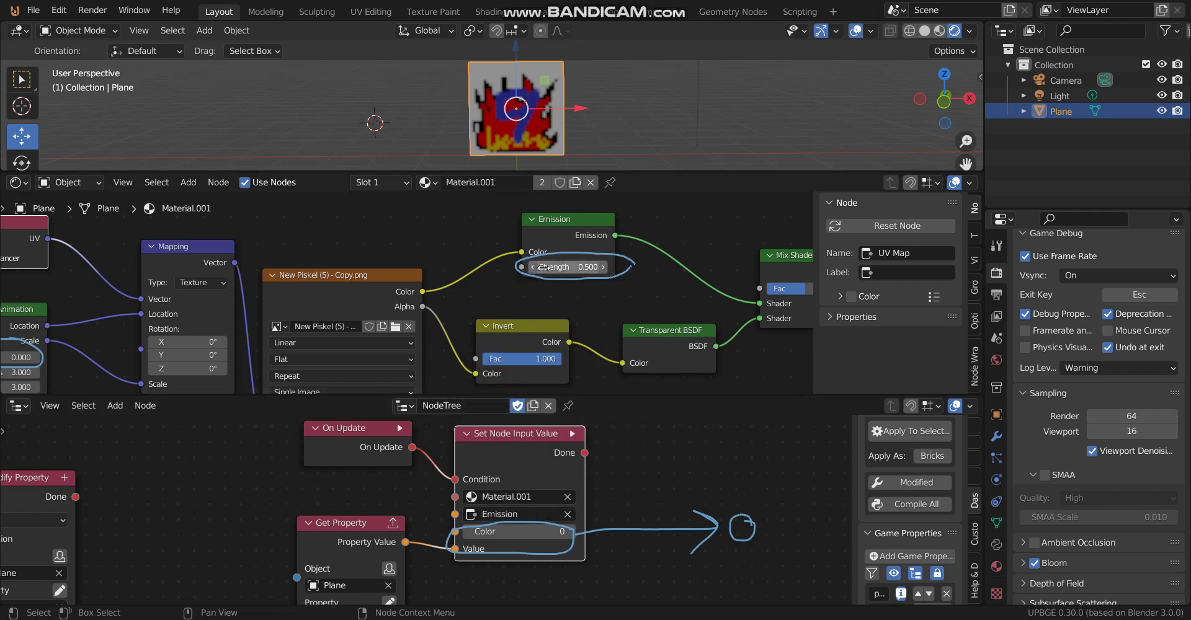
{"action": "left_click", "coordinate": [496, 532]}
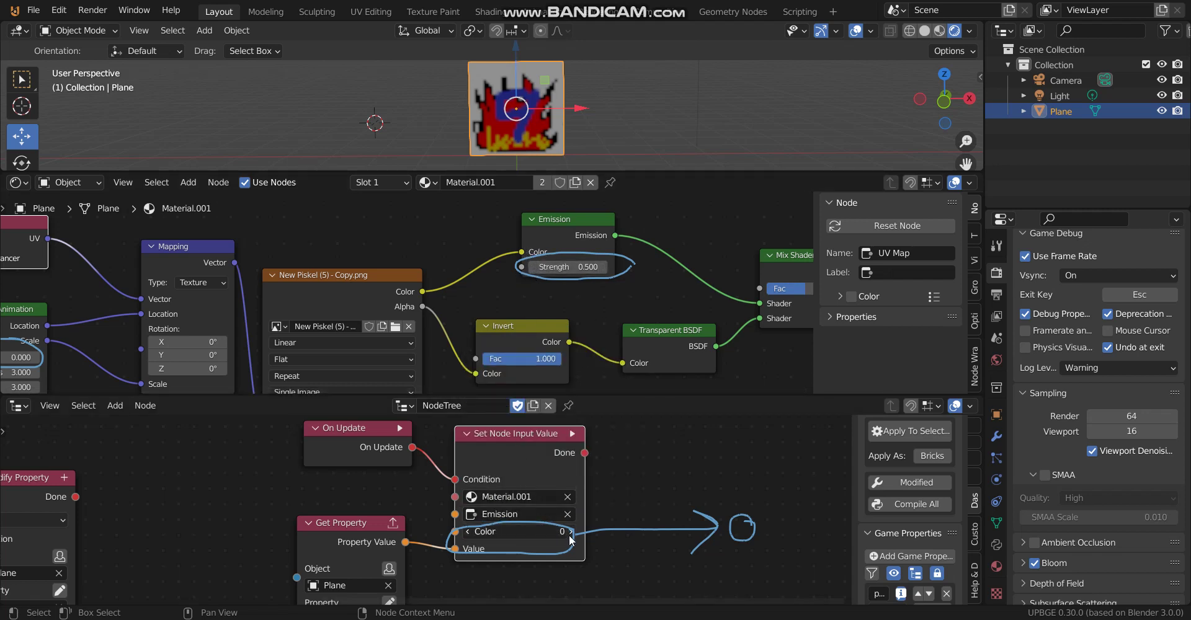
{"action": "left_click", "coordinate": [501, 541]}
Run the game to test driving the plane's emission strength with the W and S controls, and stop it
{"action": "scroll", "coordinate": [246, 527], "scroll_direction": "down", "scroll_amount": 2}
{"action": "middle_click_drag", "start_coordinate": [246, 528], "coordinate": [296, 497]}
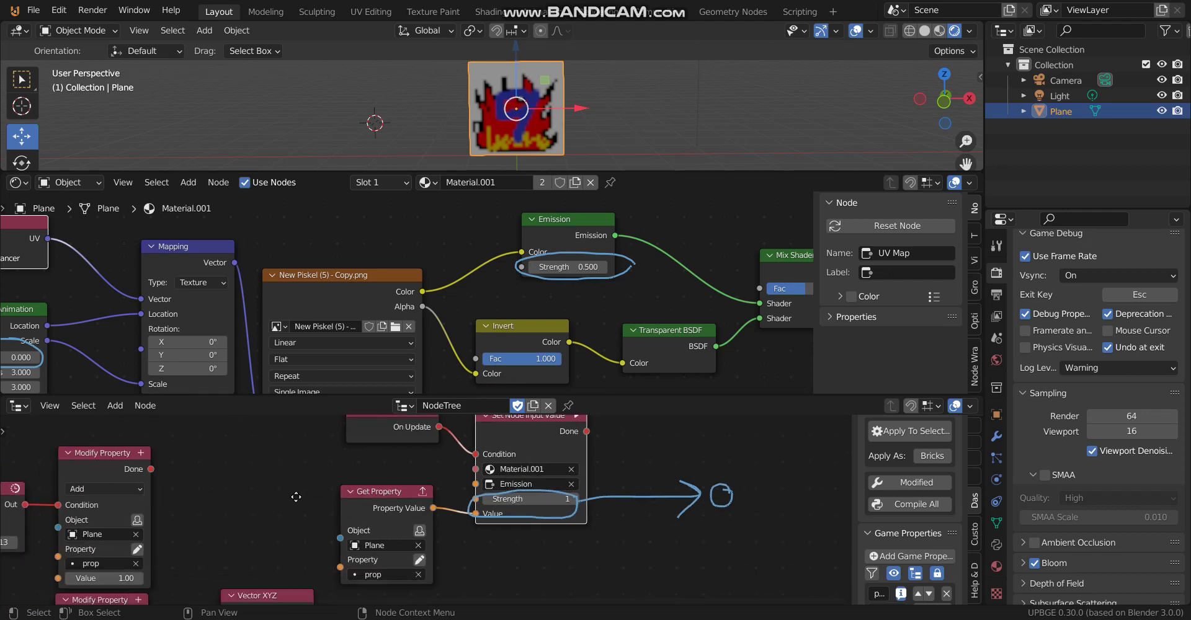
{"action": "key", "text": "p"}
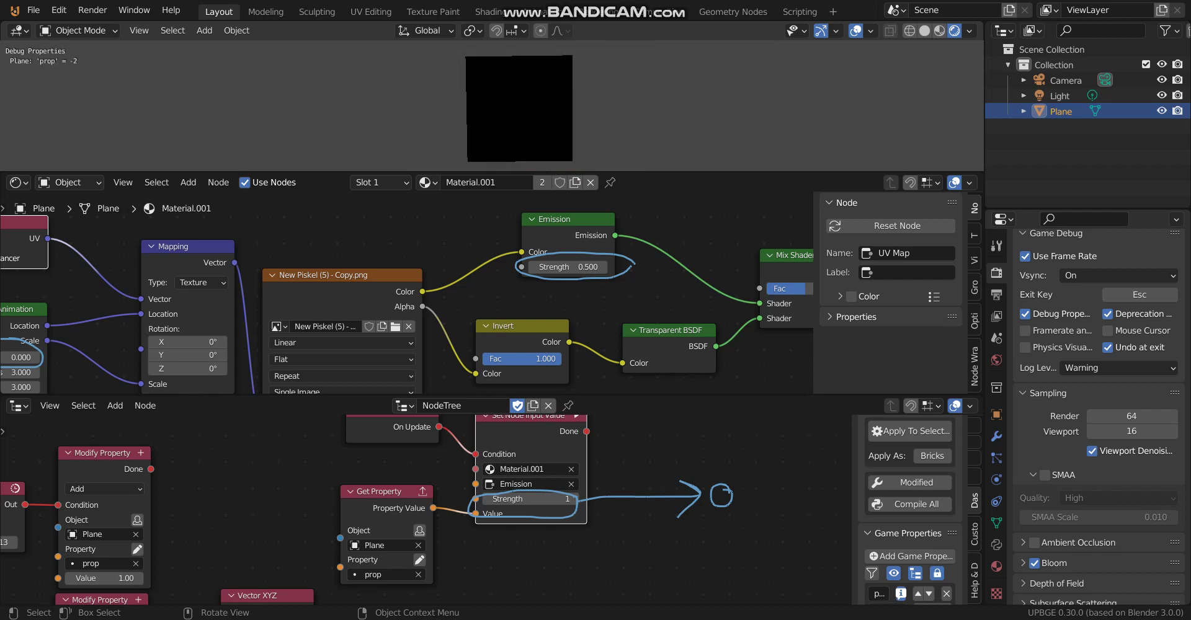
{"action": "key", "text": "Escape"}
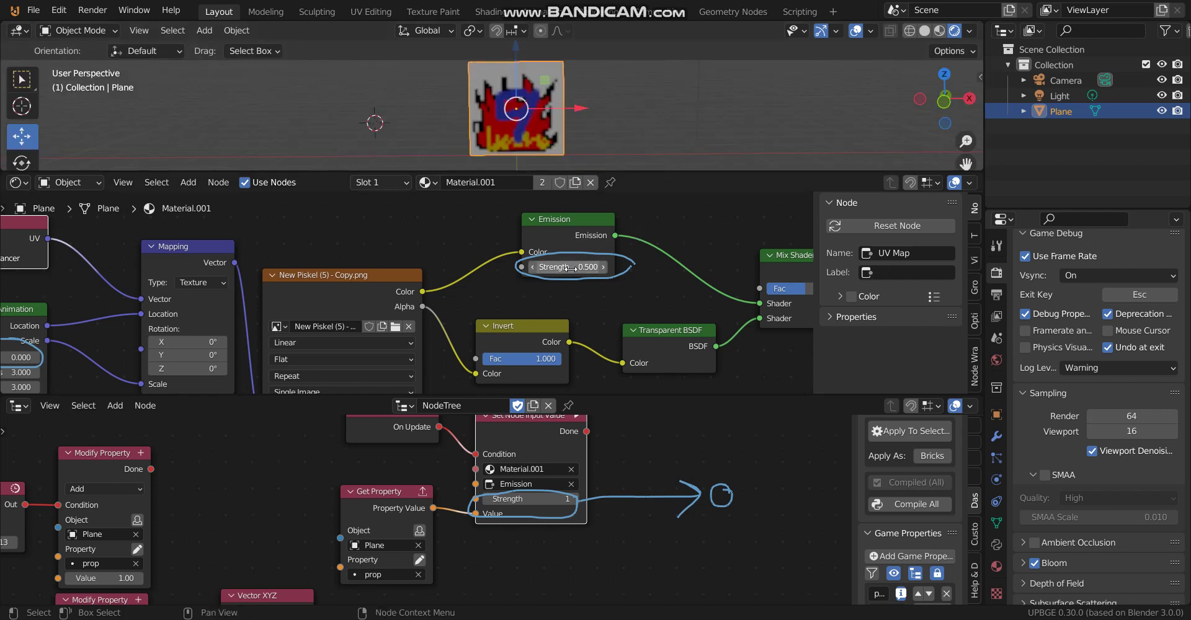
Raise the Emission node's Strength to 9.200 and point the Set Node Input Value node at the Sprites Animation node's Frames input, index 0
{"action": "left_click_drag", "start_coordinate": [569, 268], "coordinate": [602, 267]}
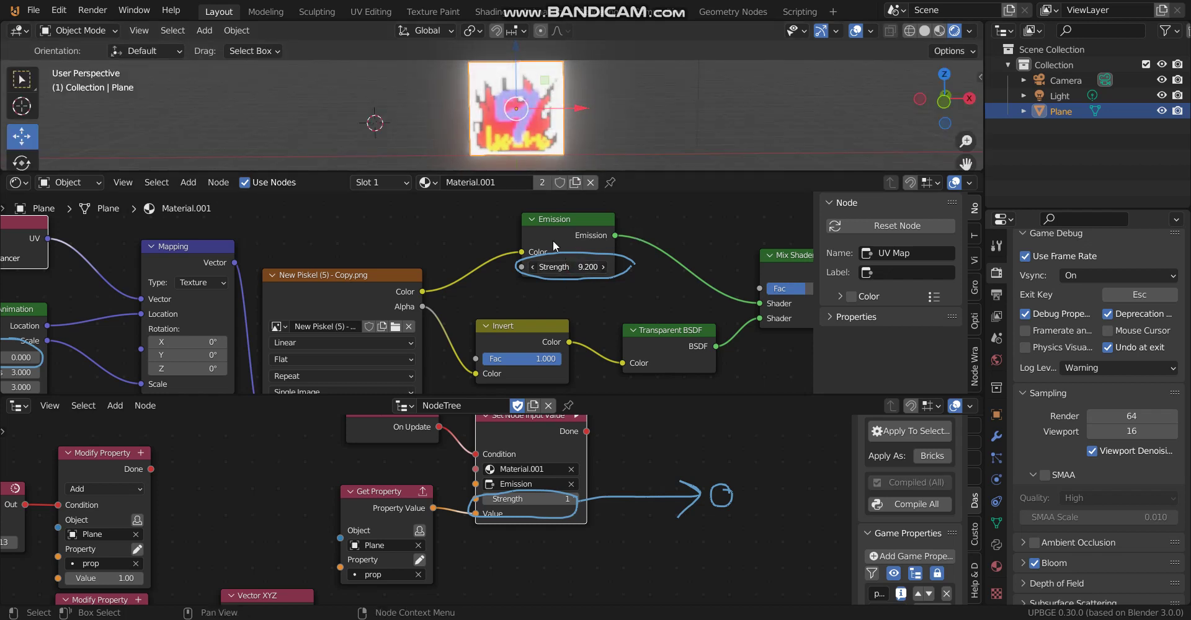
{"action": "left_click", "coordinate": [523, 488]}
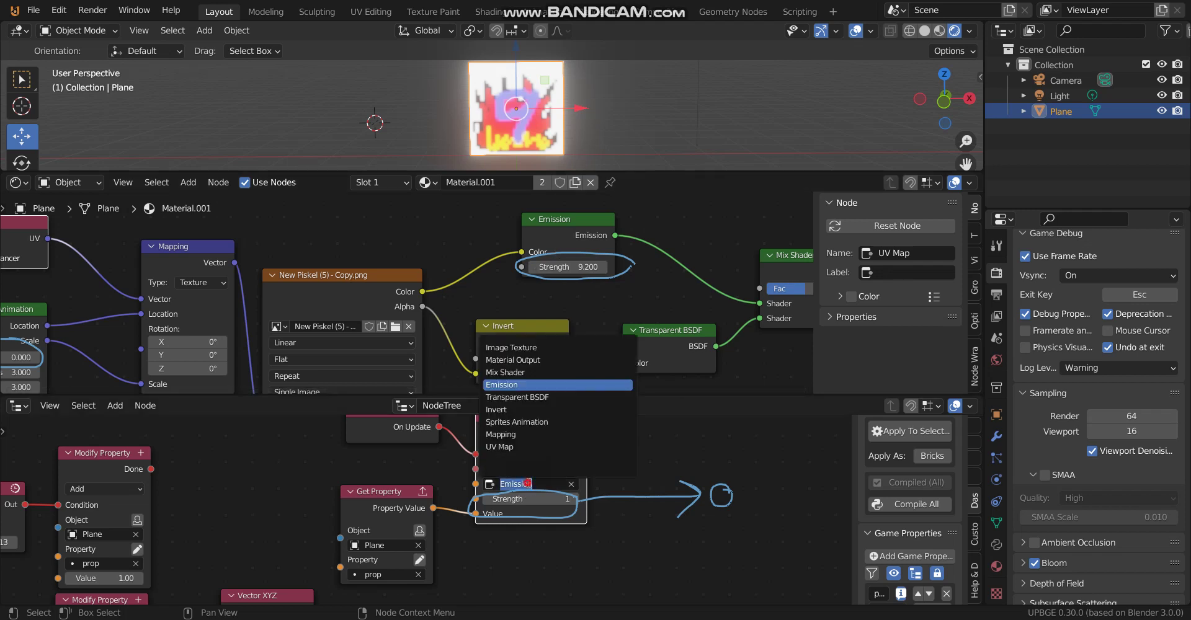
{"action": "left_click", "coordinate": [543, 424]}
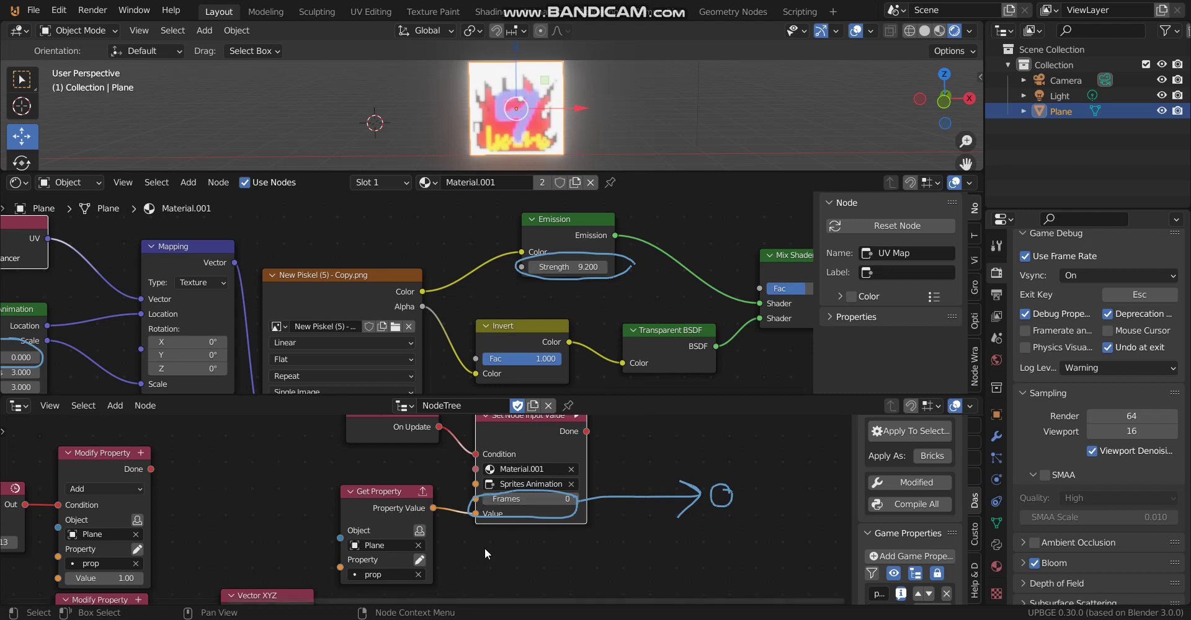
Hide the sidebars of the shader editor and the logic node editor to make room for both node trees
{"action": "scroll", "coordinate": [485, 549], "scroll_direction": "down", "scroll_amount": 2}
{"action": "middle_click_drag", "start_coordinate": [587, 553], "coordinate": [602, 579]}
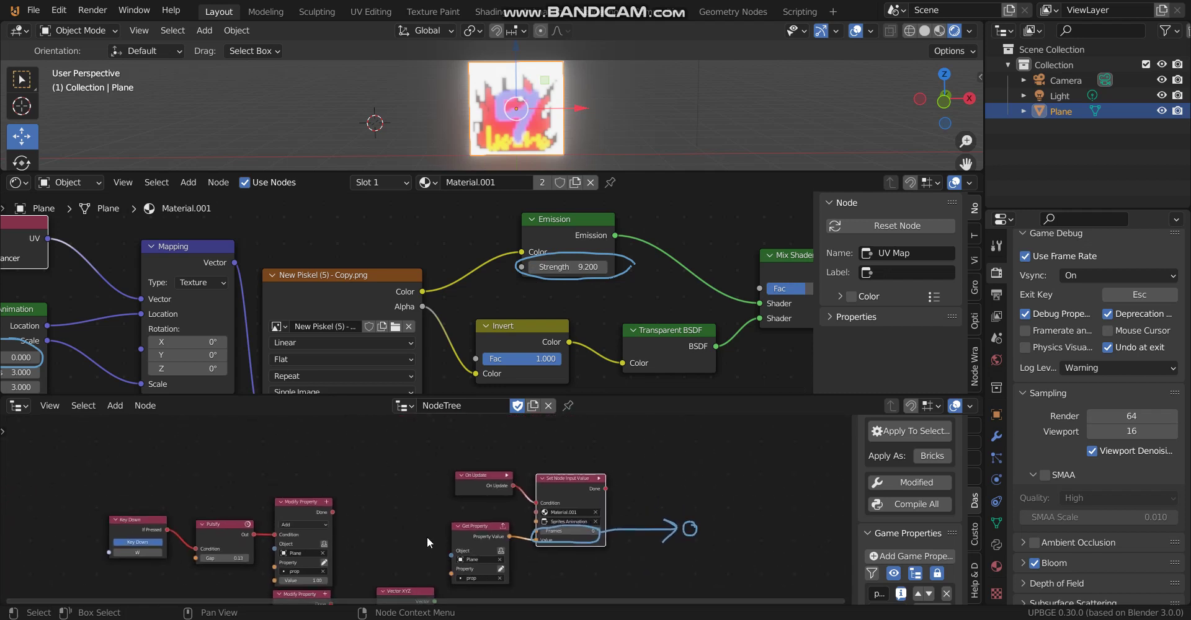
{"action": "middle_click_drag", "start_coordinate": [427, 537], "coordinate": [543, 479]}
{"action": "scroll", "coordinate": [526, 472], "scroll_direction": "up", "scroll_amount": 1}
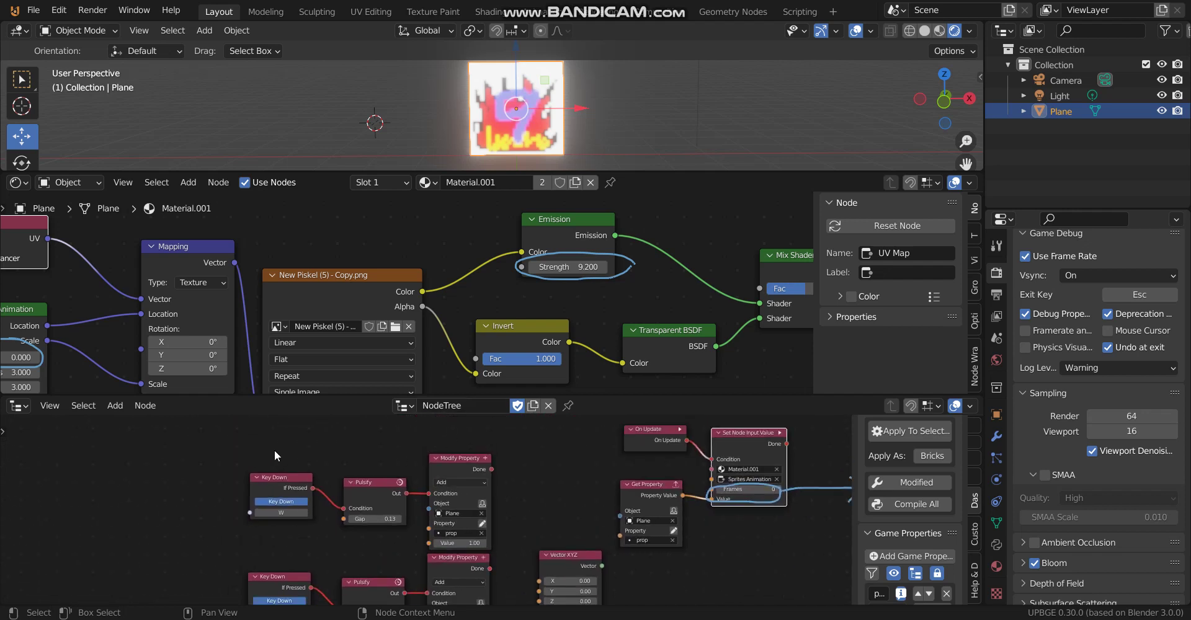
{"action": "scroll", "coordinate": [513, 283], "scroll_direction": "down", "scroll_amount": 2}
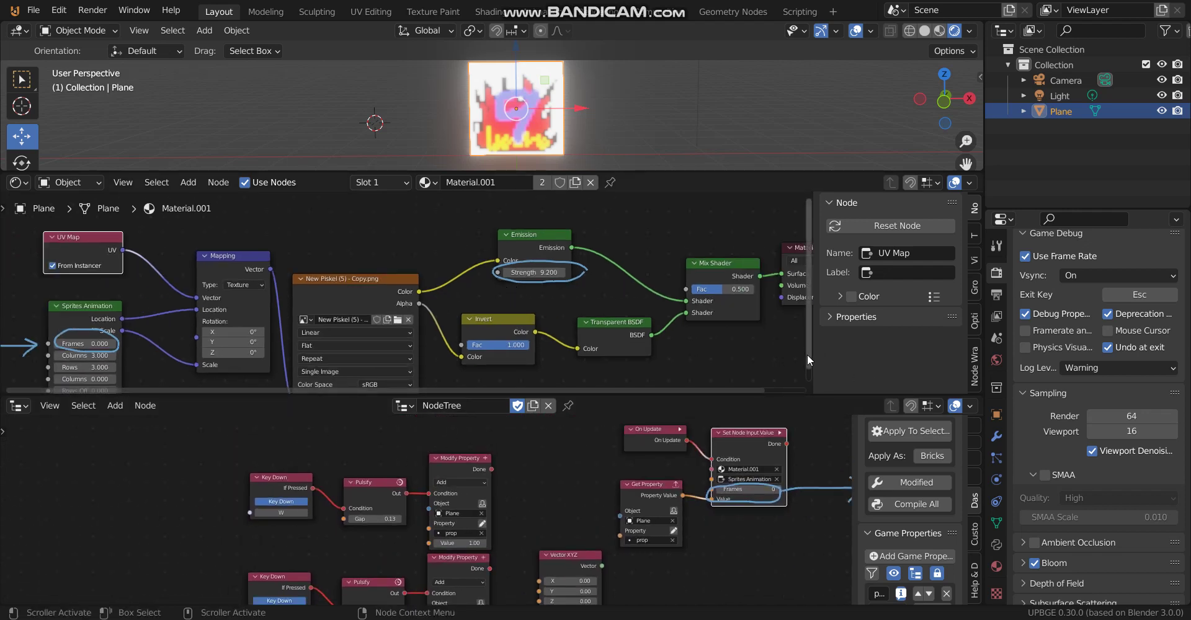
{"action": "key", "text": "n"}
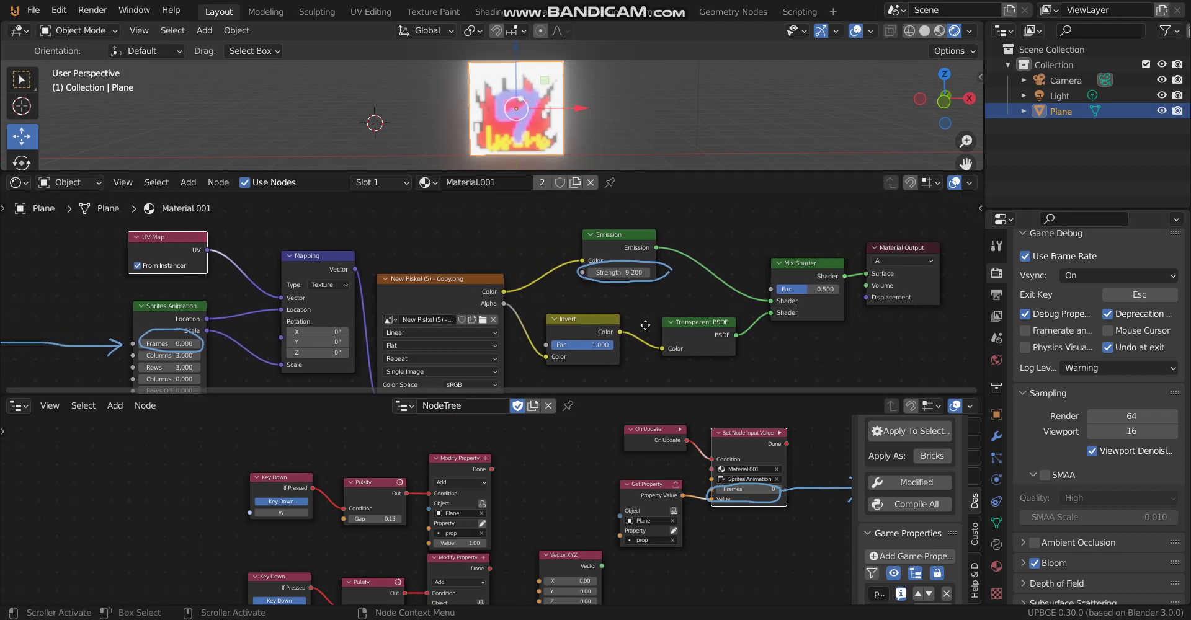
{"action": "middle_click_drag", "start_coordinate": [645, 325], "coordinate": [615, 322]}
{"action": "scroll", "coordinate": [647, 316], "scroll_direction": "up", "scroll_amount": 1}
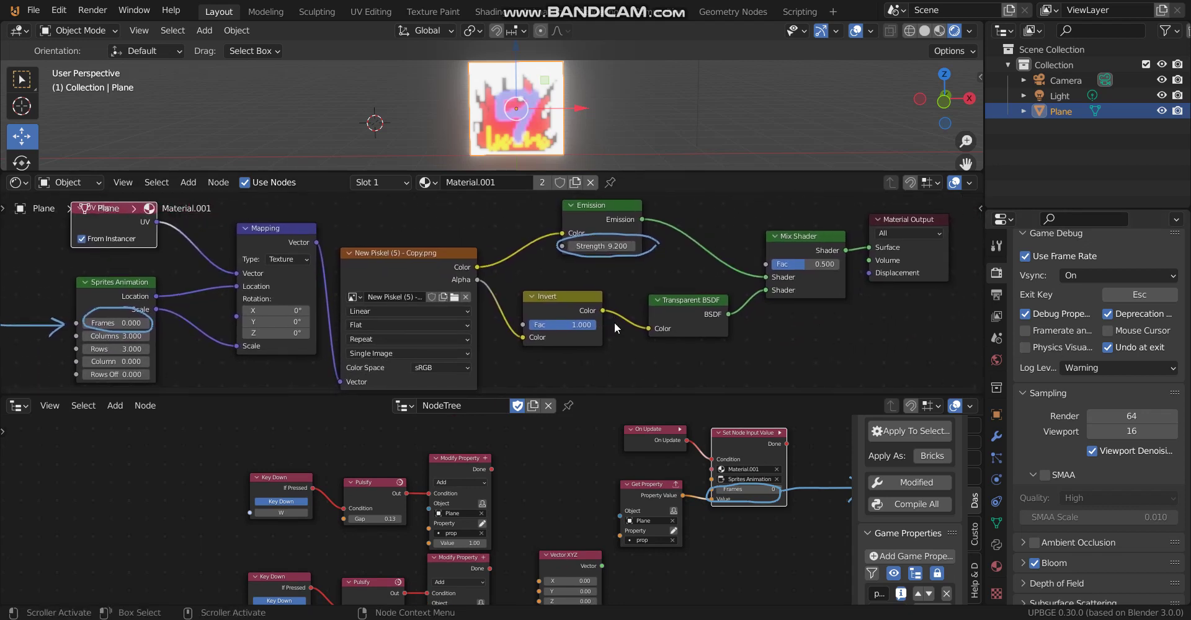
{"action": "scroll", "coordinate": [614, 322], "scroll_direction": "down", "scroll_amount": 1}
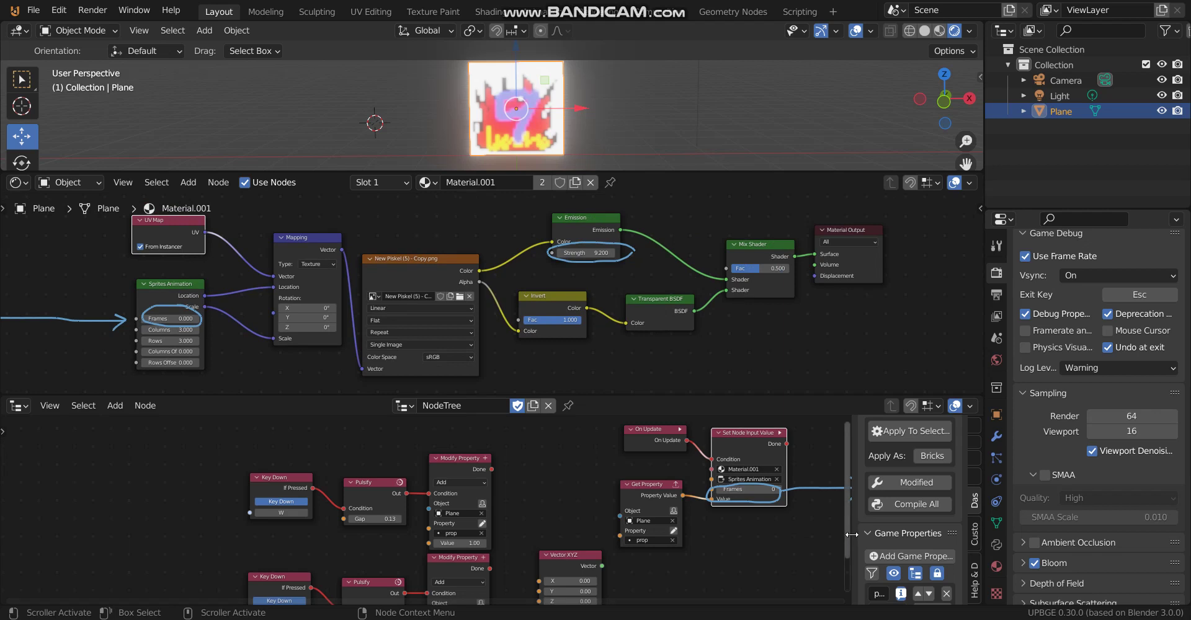
{"action": "left_click_drag", "start_coordinate": [851, 535], "coordinate": [949, 534]}
{"action": "middle_click_drag", "start_coordinate": [817, 521], "coordinate": [711, 508]}
Run the game, advance the glowing plane's sprite frames with the W control, and stop the game
{"action": "key", "text": "p"}
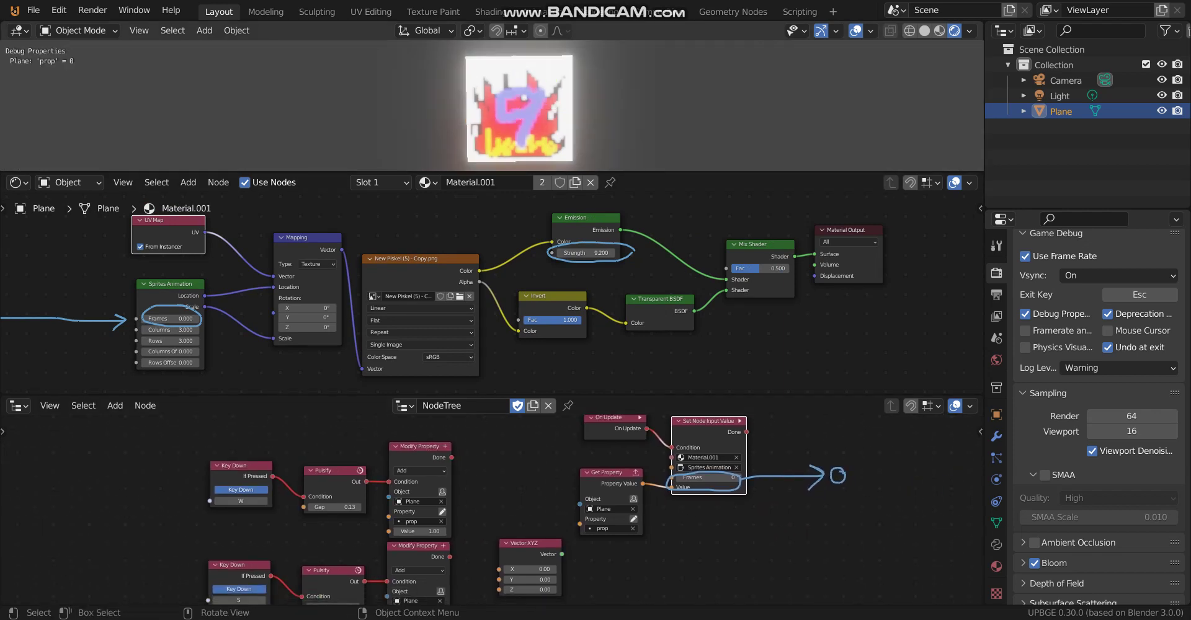
{"action": "key", "text": "w"}
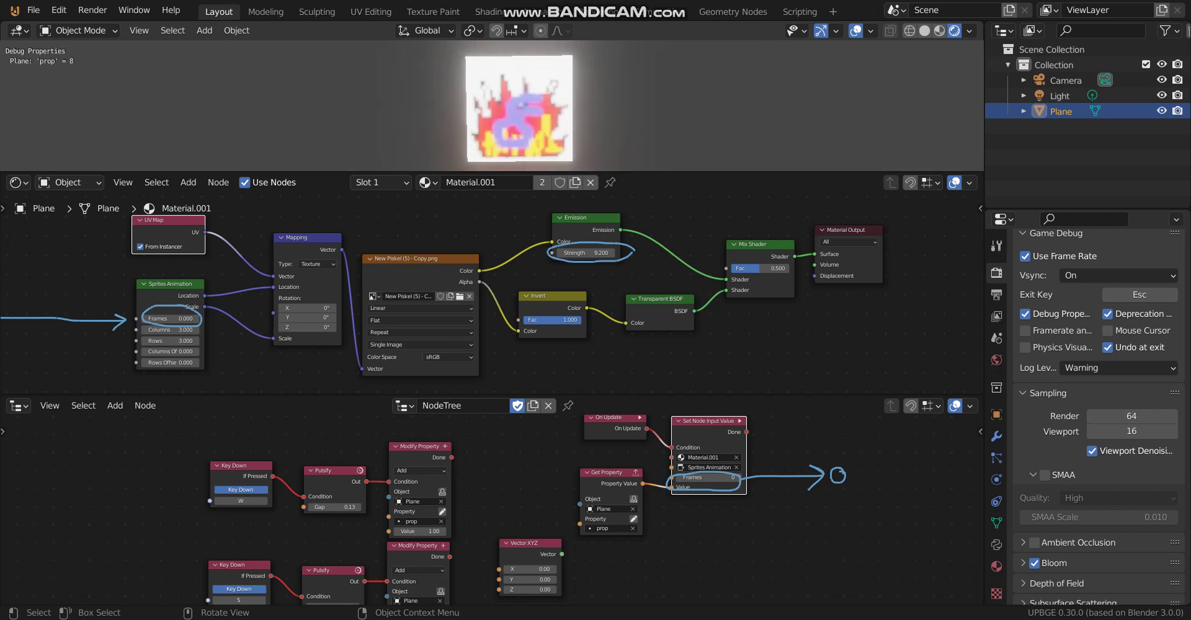
{"action": "key", "text": "w"}
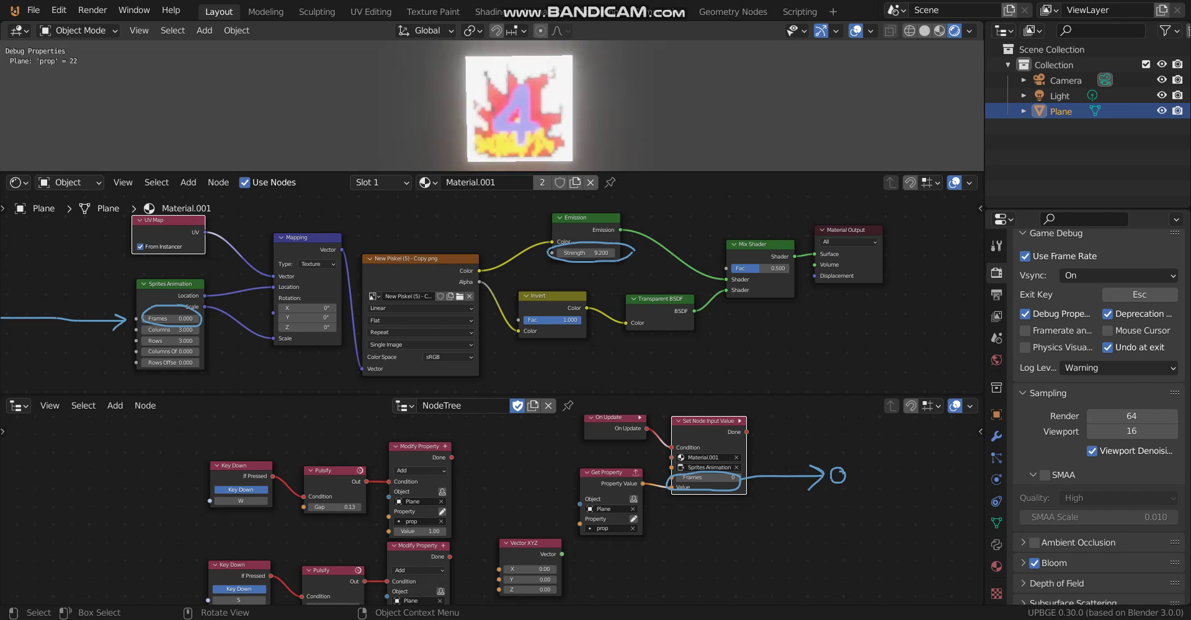
{"action": "key", "text": "w"}
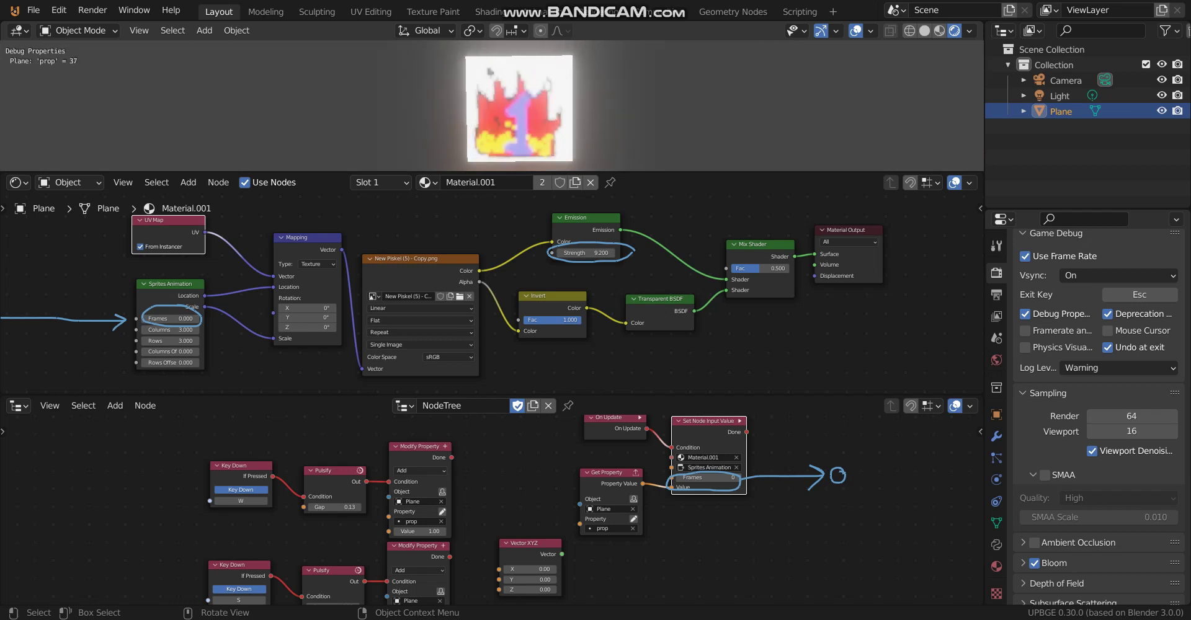
{"action": "key", "text": "w"}
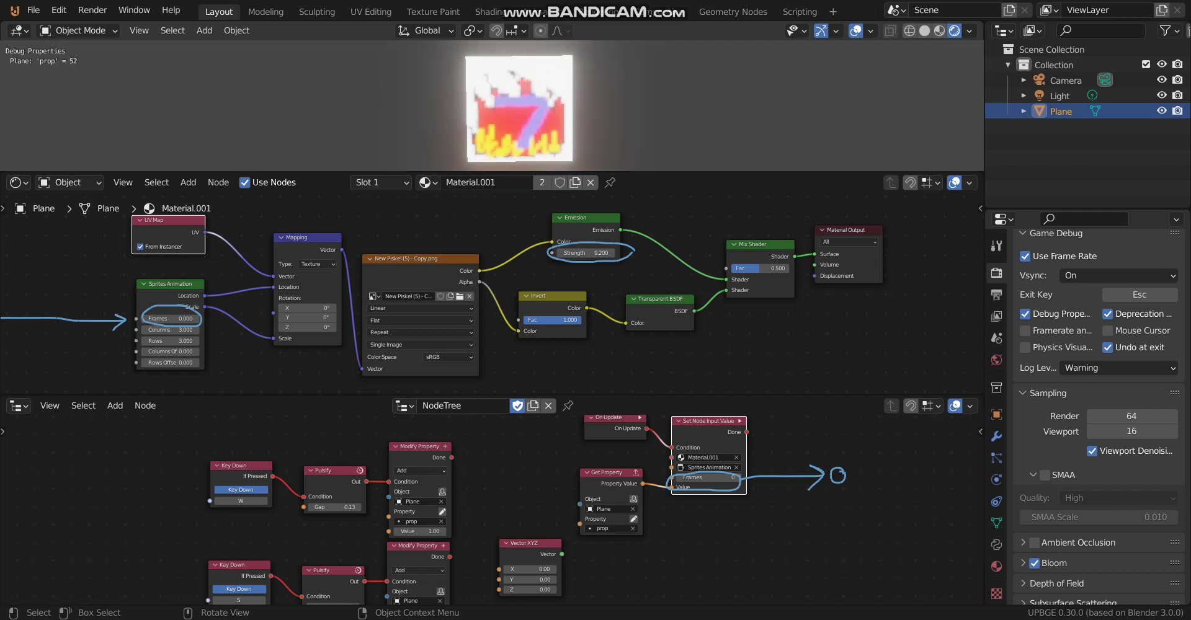
{"action": "key", "text": "w"}
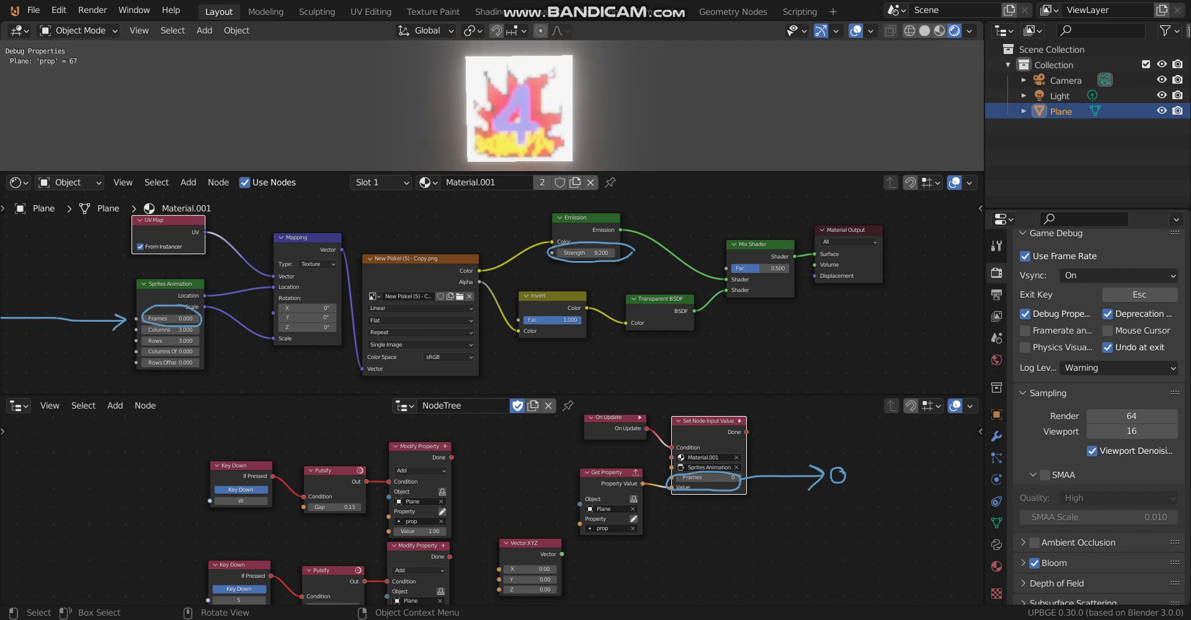
{"action": "key", "text": "w"}
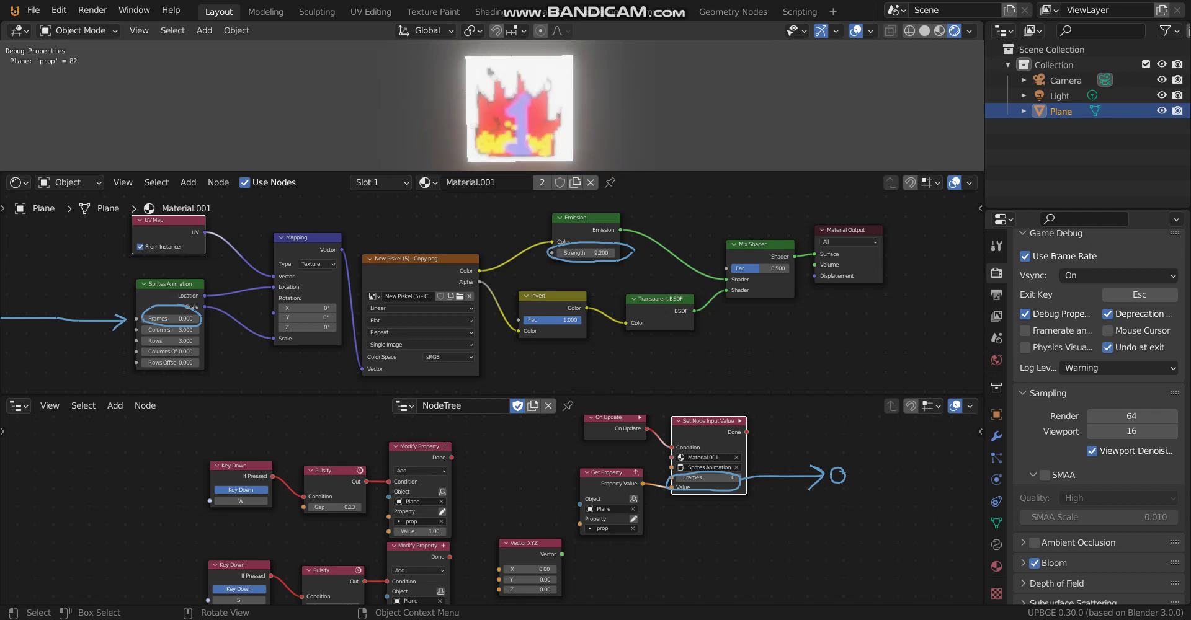
{"action": "key", "text": "w"}
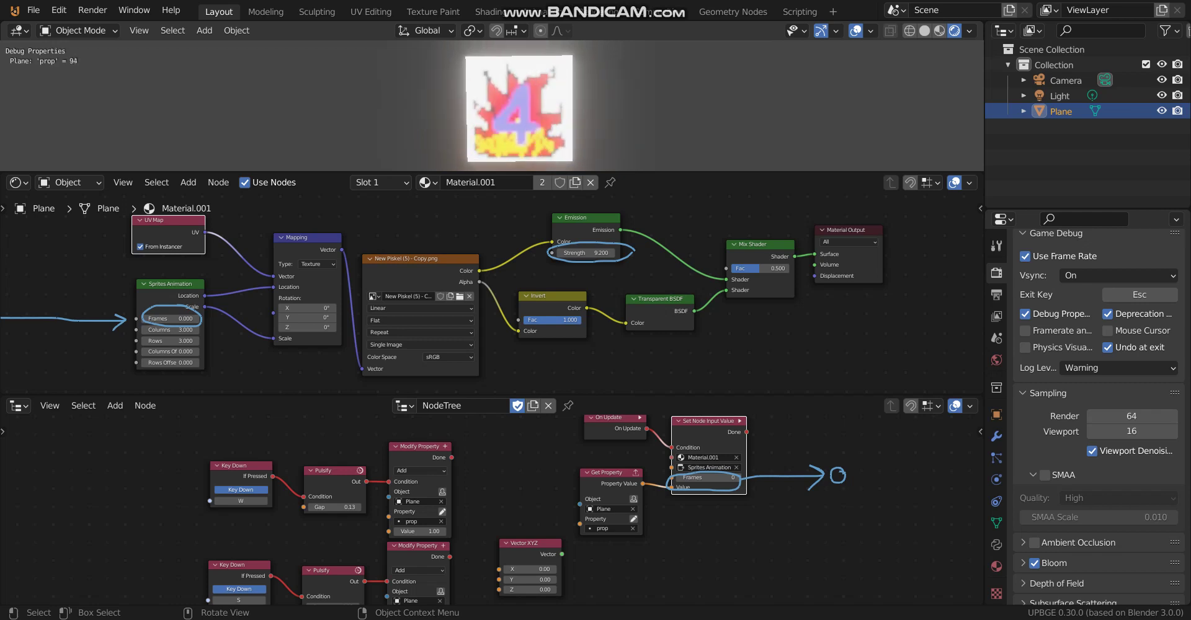
{"action": "key", "text": "Escape"}
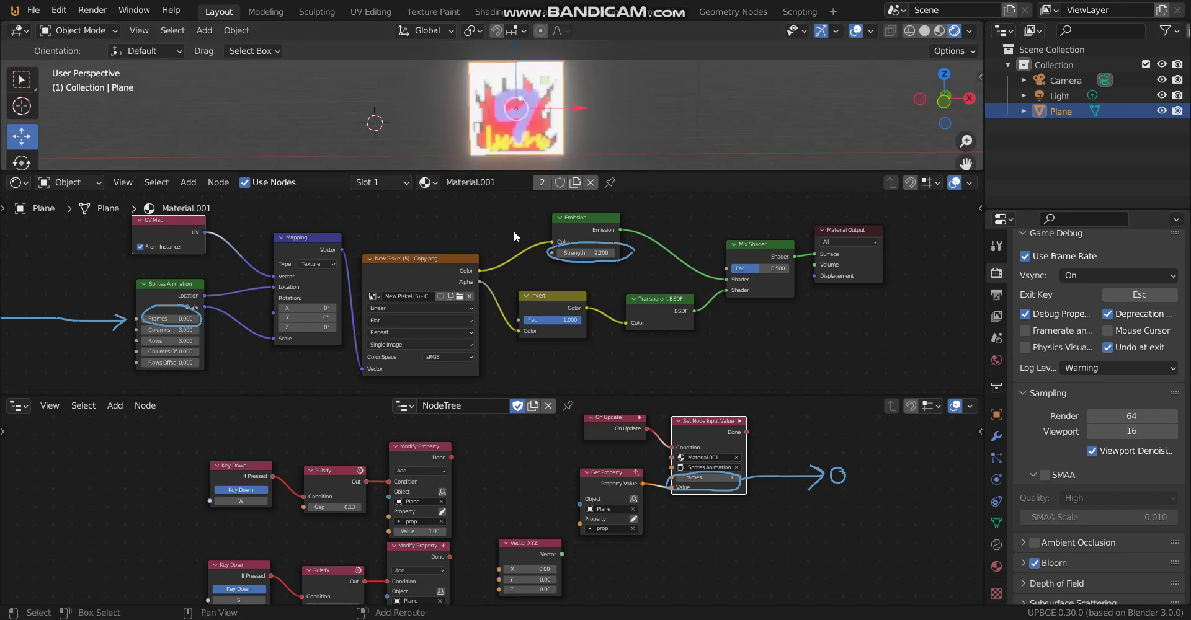
Narrow the Outliner and Properties column so the viewport and both node editors become wider
{"action": "middle_click_drag", "start_coordinate": [515, 234], "coordinate": [637, 235]}
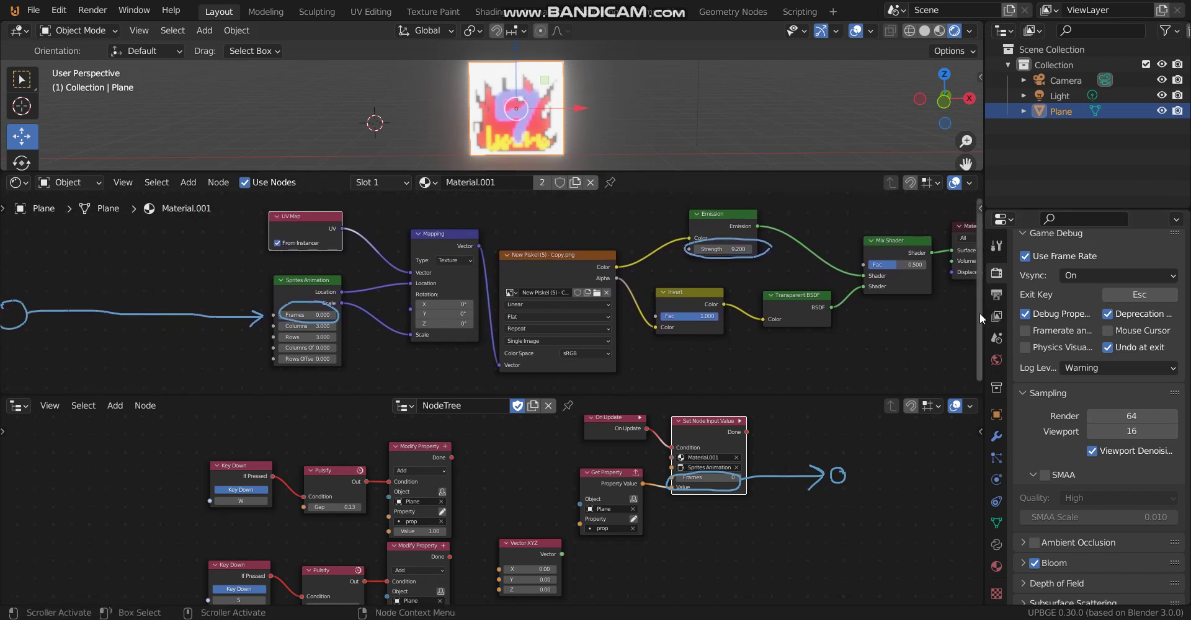
{"action": "left_click_drag", "start_coordinate": [985, 315], "coordinate": [1100, 335]}
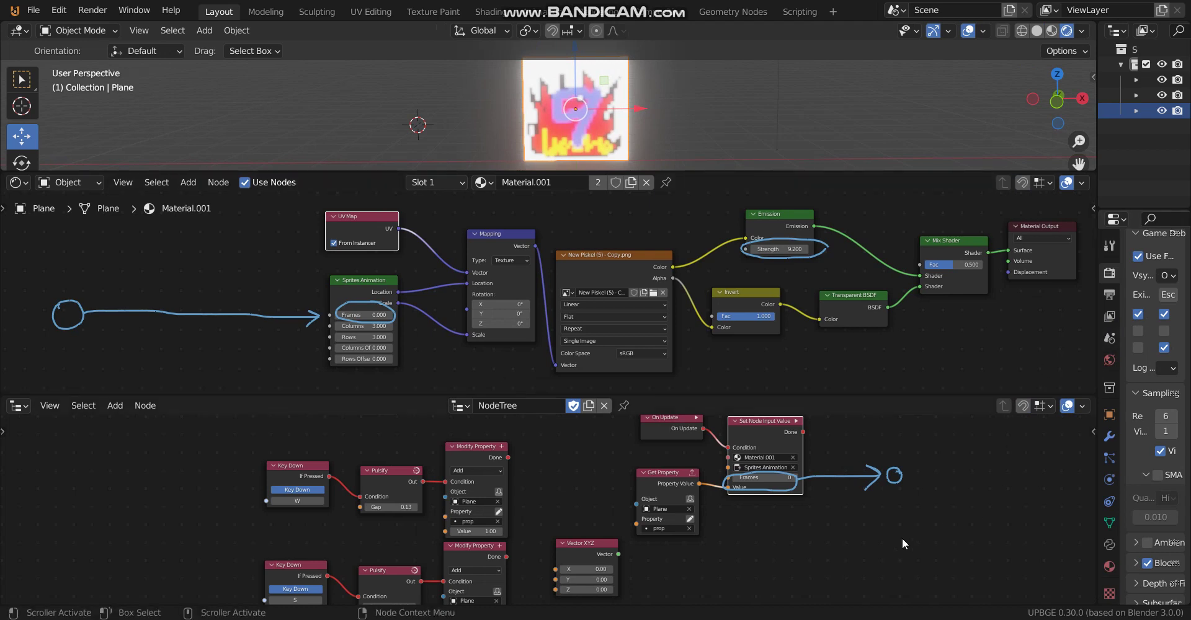
Move the On Update, Set Node Input Value and Get Property nodes down together and erase the freehand annotation in the logic tree
{"action": "left_click", "coordinate": [667, 420]}
{"action": "left_click", "coordinate": [750, 429], "text": "shift"}
{"action": "left_click", "coordinate": [670, 486], "text": "shift"}
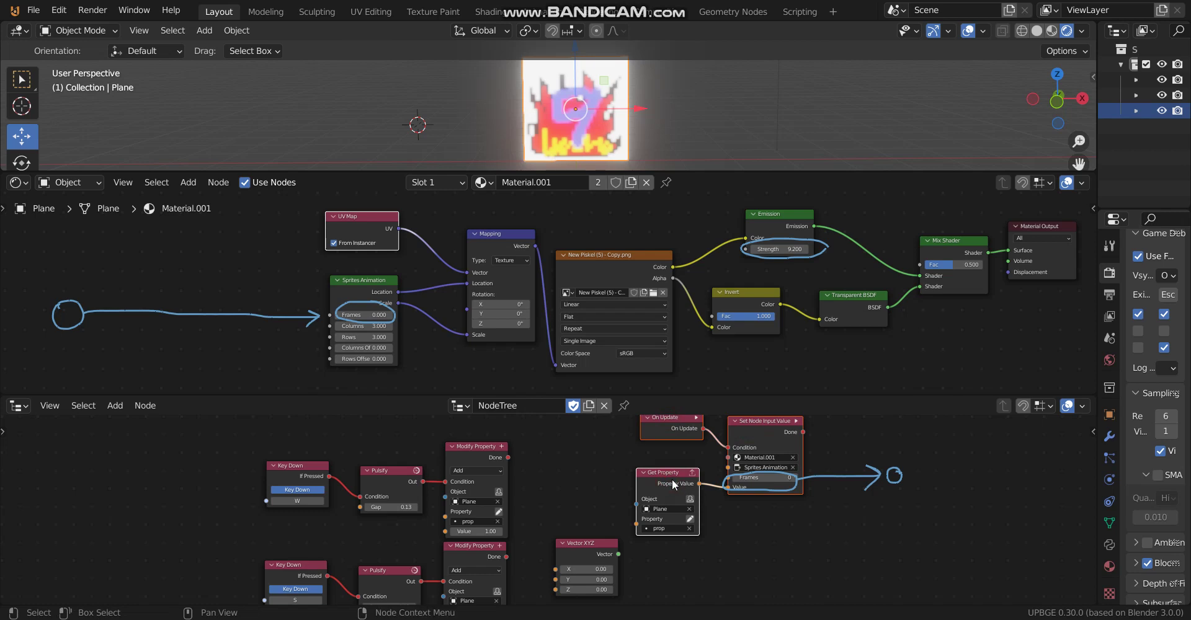
{"action": "left_click_drag", "start_coordinate": [671, 486], "coordinate": [684, 539]}
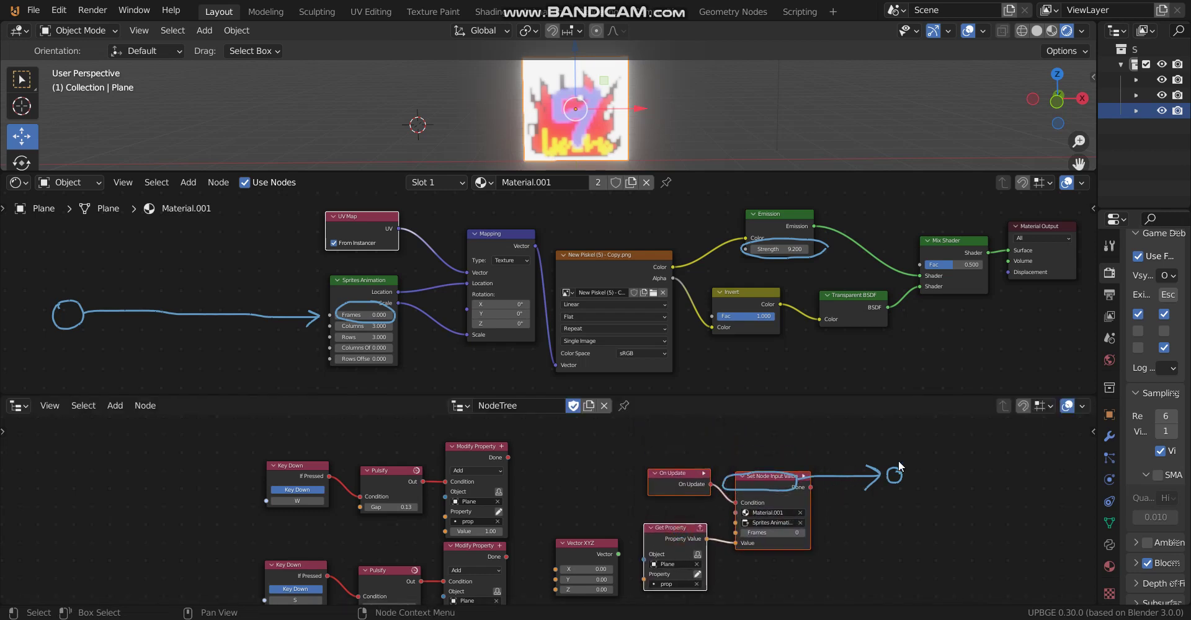
{"action": "mouse_move", "coordinate": [898, 462]}
{"action": "right_mouse_down"}
{"action": "mouse_move", "coordinate": [758, 479]}
{"action": "mouse_move", "coordinate": [825, 473]}
{"action": "mouse_move", "coordinate": [873, 493]}
{"action": "right_mouse_up"}
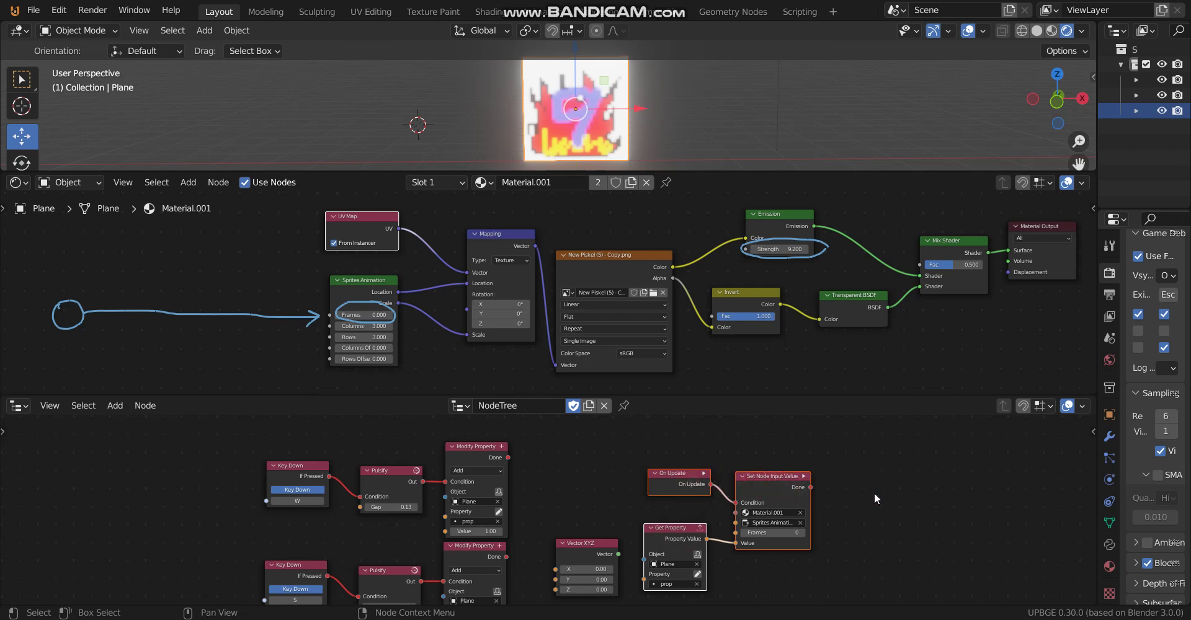
Save the project file fire.blend with the key-controlled logic tree in view
{"action": "scroll", "coordinate": [526, 492], "scroll_direction": "up", "scroll_amount": 1}
{"action": "middle_click_drag", "start_coordinate": [527, 491], "coordinate": [489, 463]}
{"action": "scroll", "coordinate": [507, 469], "scroll_direction": "down", "scroll_amount": 1}
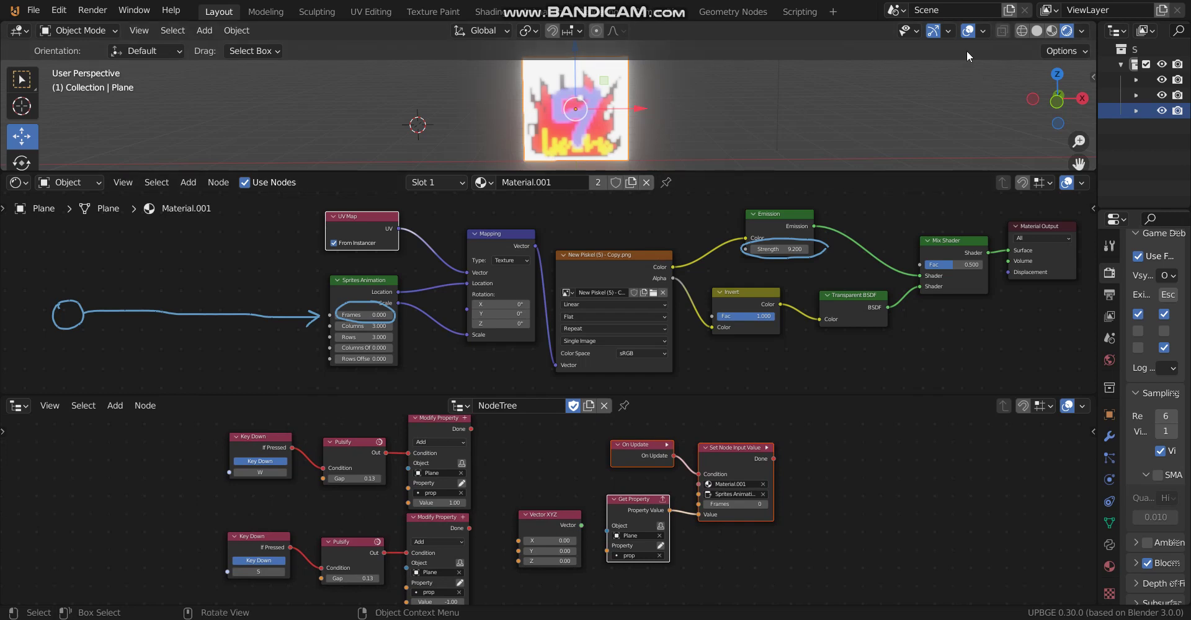
{"action": "key", "text": "ctrl+s"}
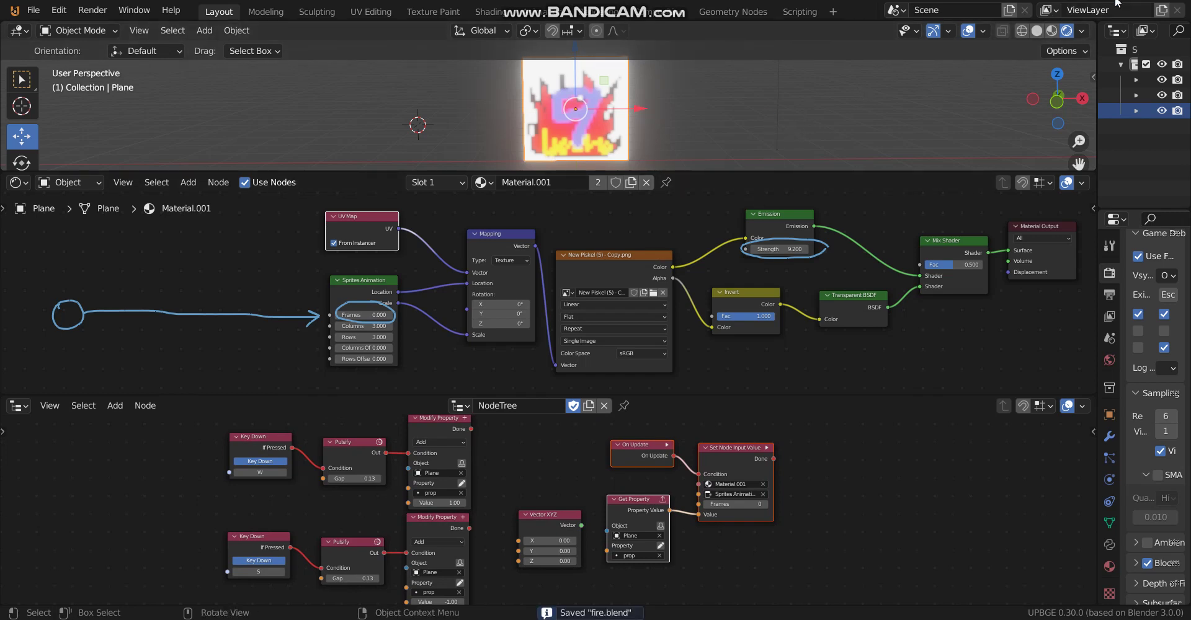